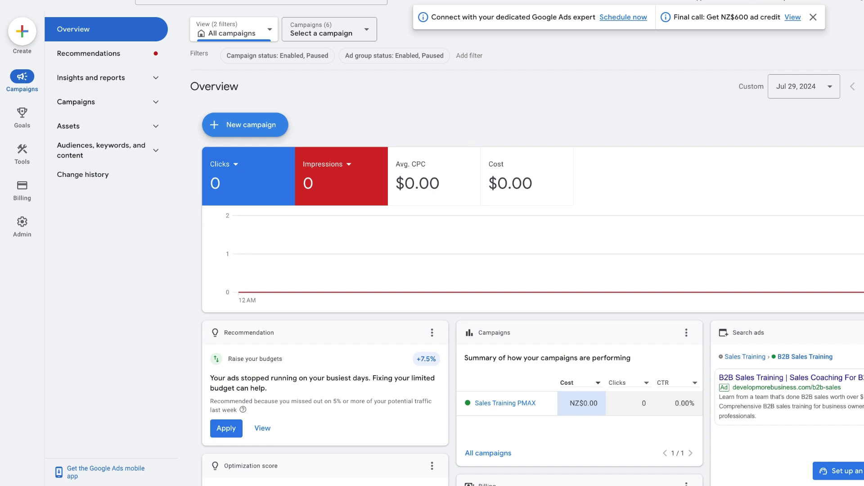
# Step: Start a new campaign with the Leads objective, keeping the default submit lead forms conversion goal
pyautogui.click(237, 131)
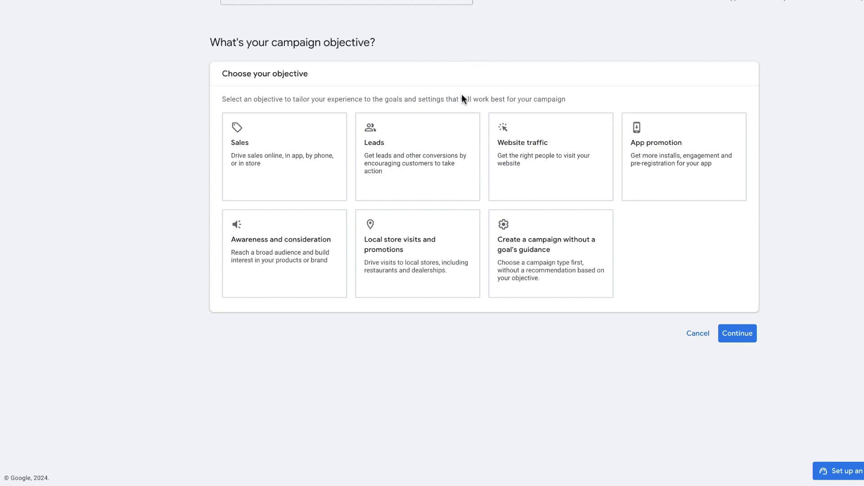
pyautogui.click(258, 175)
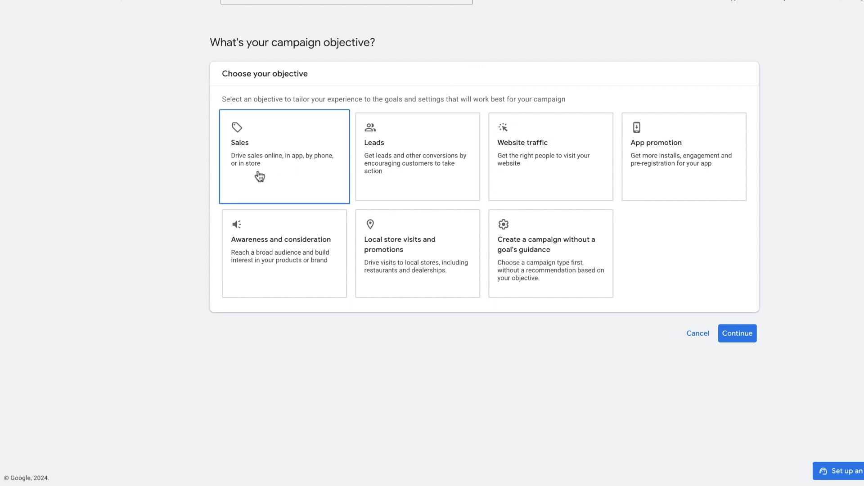
pyautogui.click(399, 159)
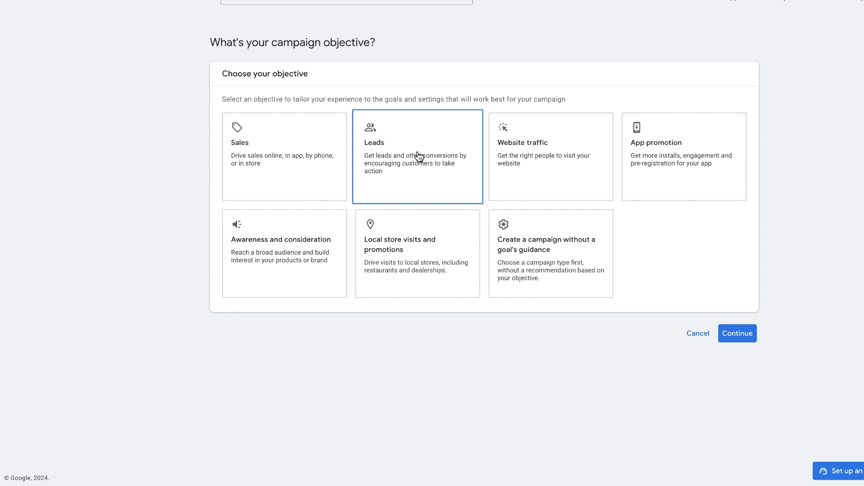
pyautogui.click(418, 157)
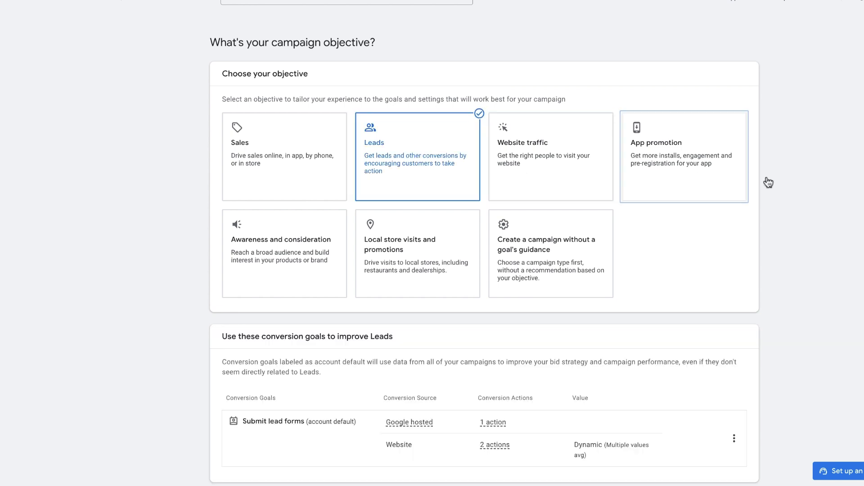
pyautogui.scroll(-2, 771, 205)
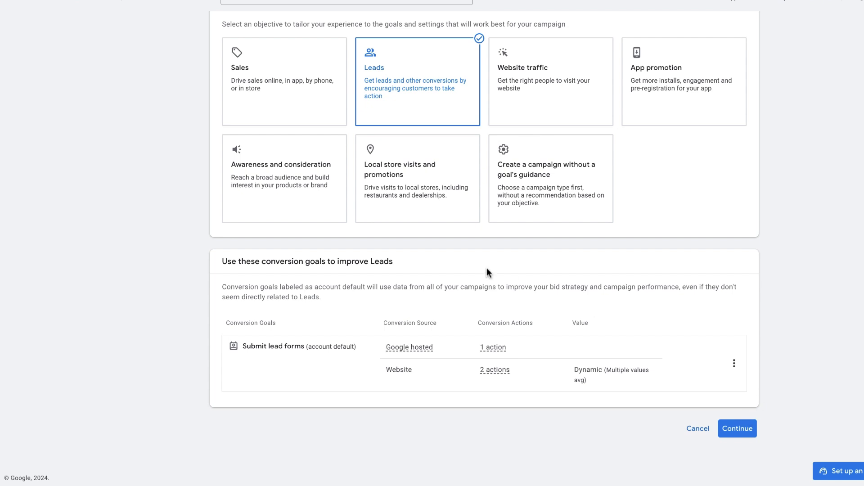
pyautogui.click(750, 432)
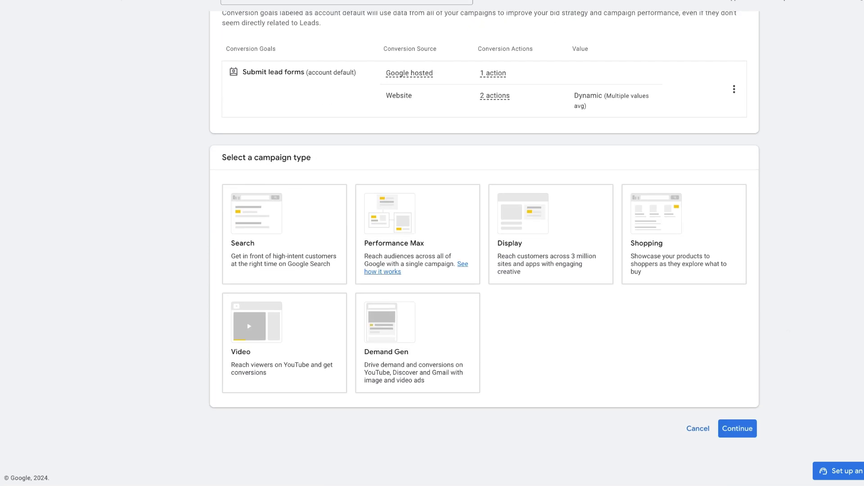
# Step: Choose Search as the campaign type
pyautogui.click(288, 259)
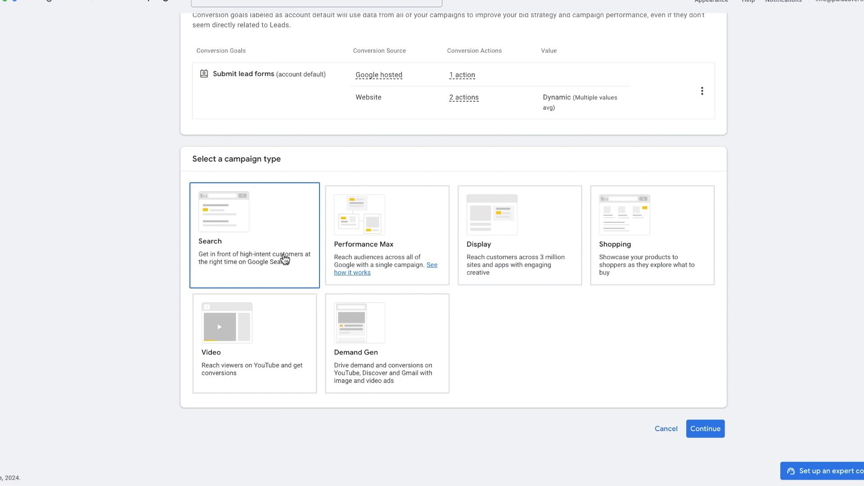
pyautogui.click(249, 244)
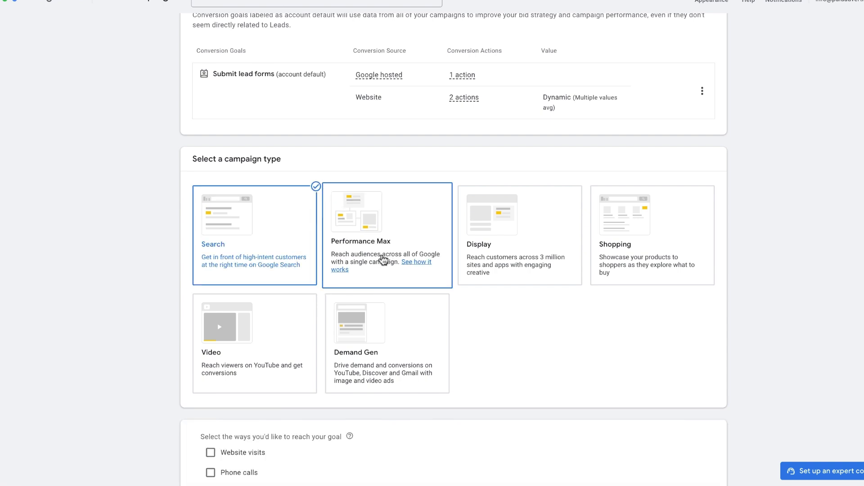
pyautogui.scroll(-3, 806, 189)
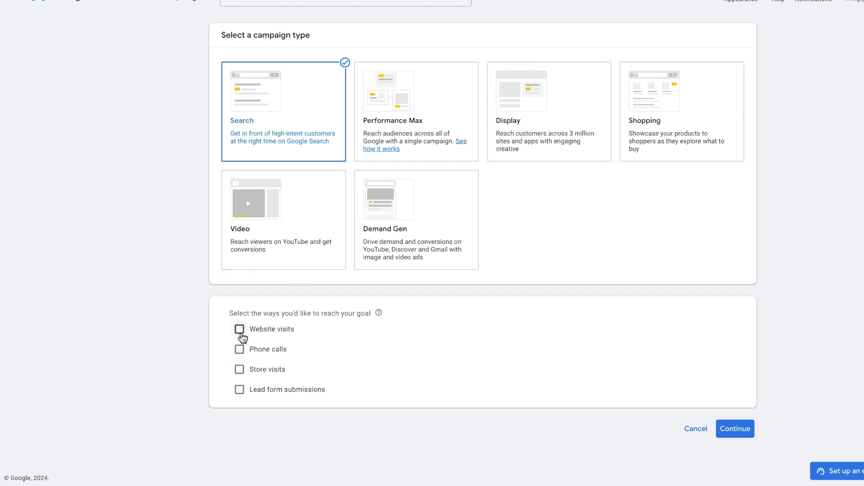
pyautogui.click(240, 331)
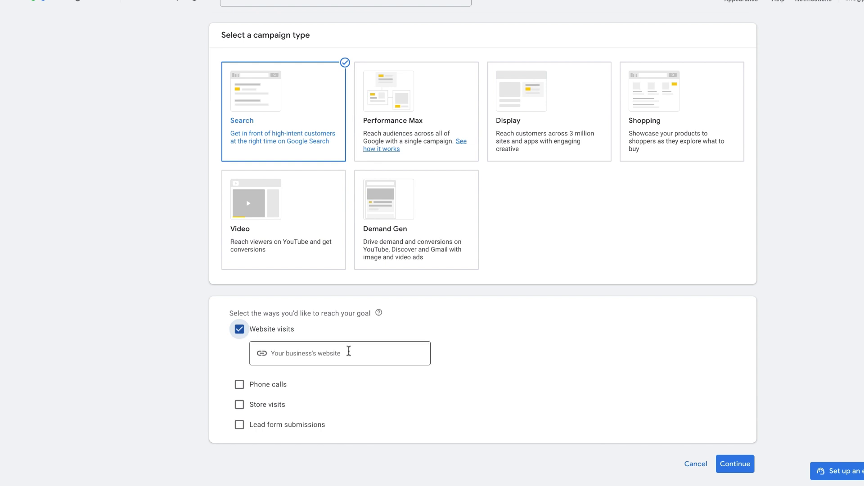
pyautogui.click(348, 352)
pyautogui.write('https://www.developmorebusiness.com/')
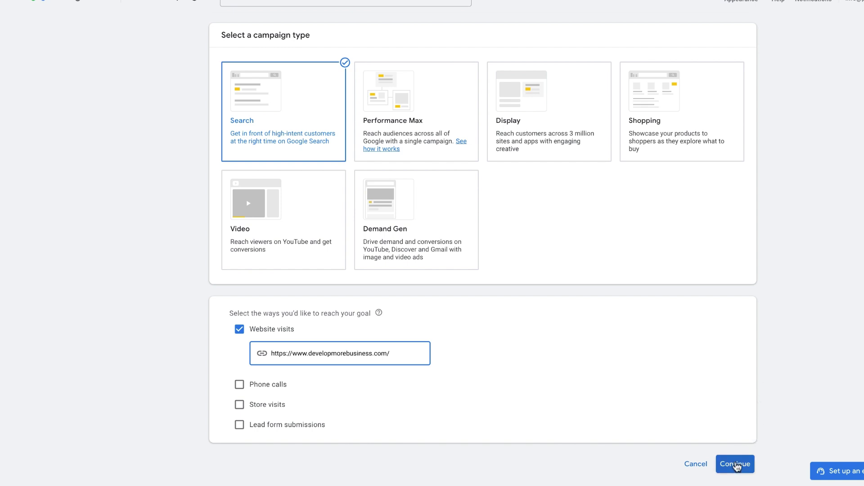
pyautogui.click(736, 464)
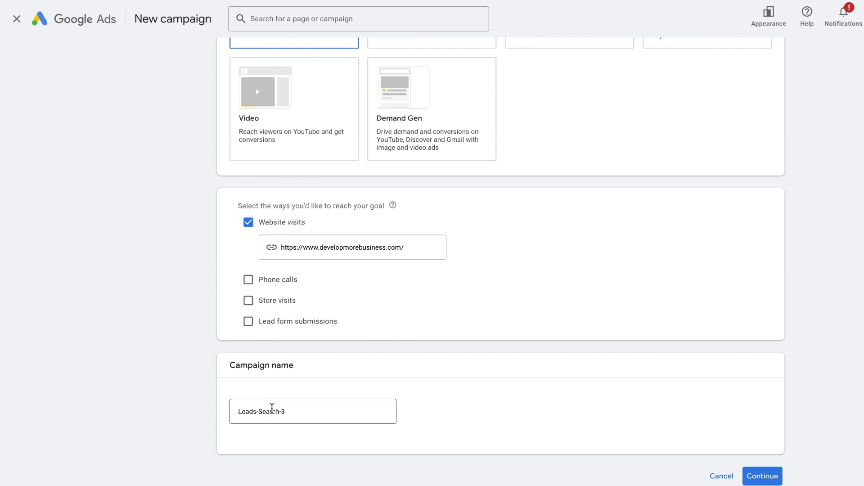
pyautogui.tripleClick(272, 408)
pyautogui.write('Lead Gen')
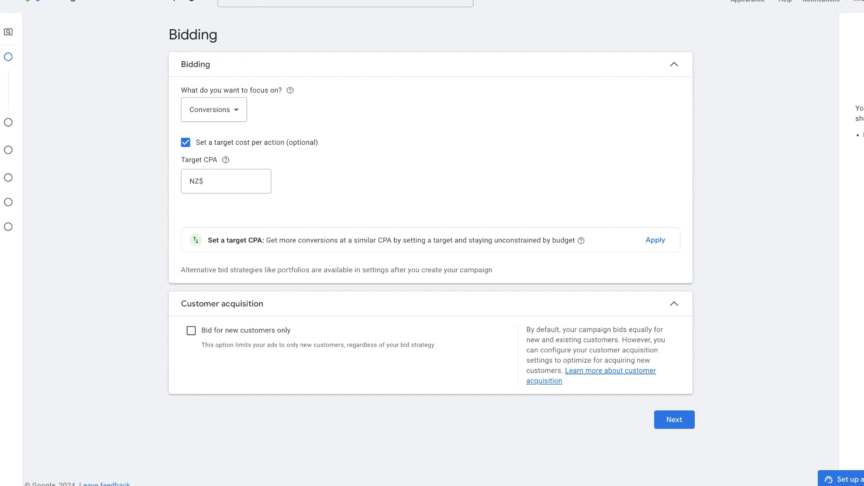
# Step: Focus the bidding on Conversions without a target cost per action and continue to the campaign settings
pyautogui.click(231, 114)
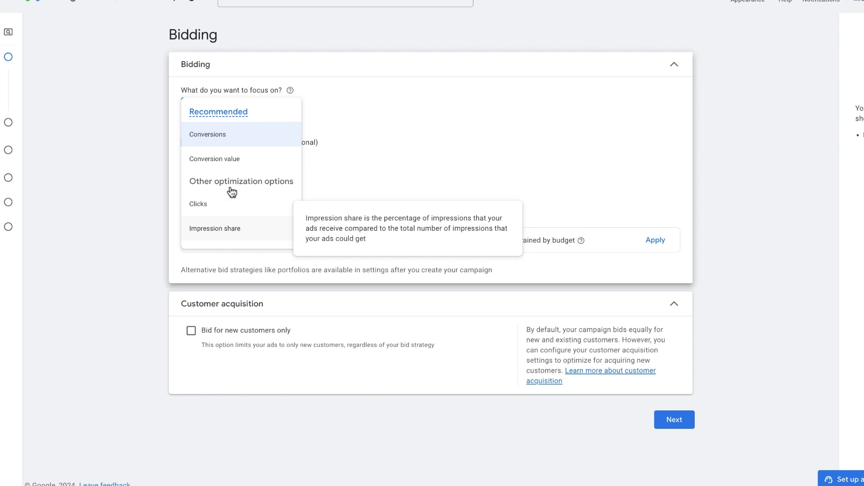
pyautogui.click(223, 139)
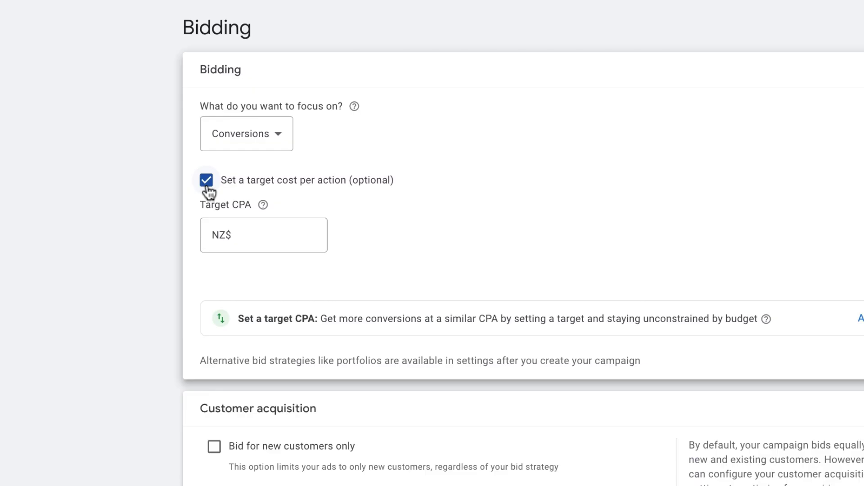
pyautogui.click(206, 183)
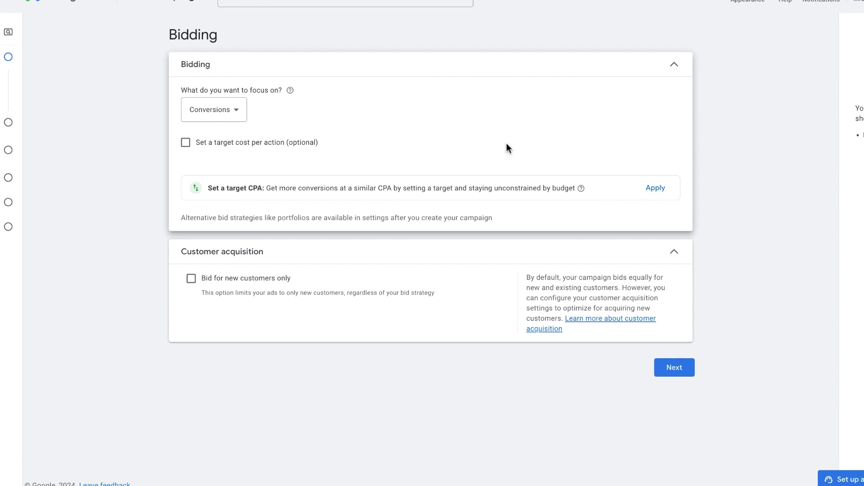
pyautogui.click(676, 373)
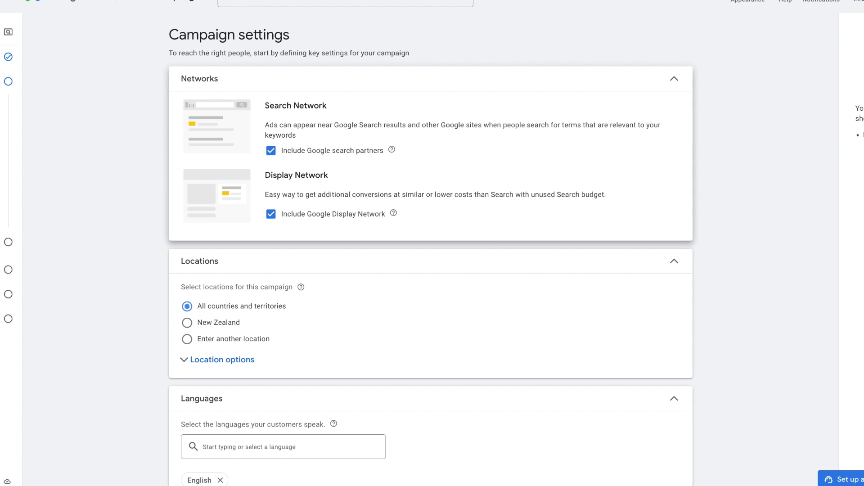
# Step: Exclude the Google Display Network and target New Zealand, including only people in or regularly in that location
pyautogui.click(271, 215)
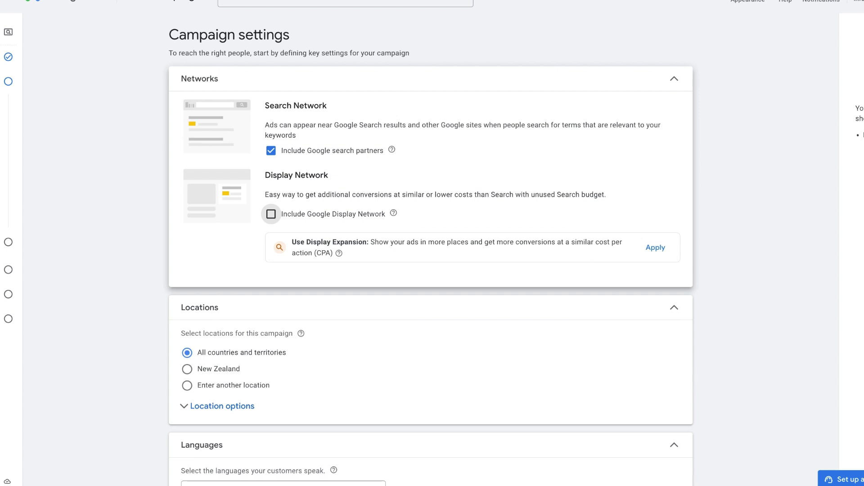
pyautogui.scroll(-4, 432, 248)
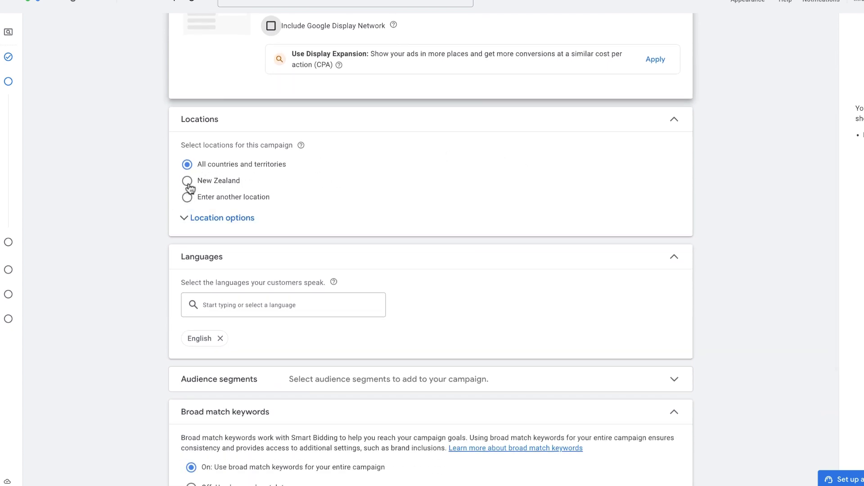
pyautogui.click(189, 184)
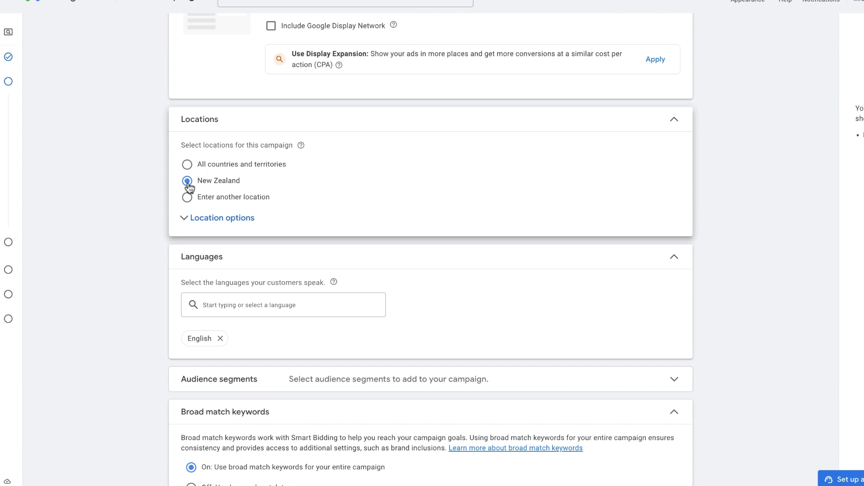
pyautogui.click(186, 221)
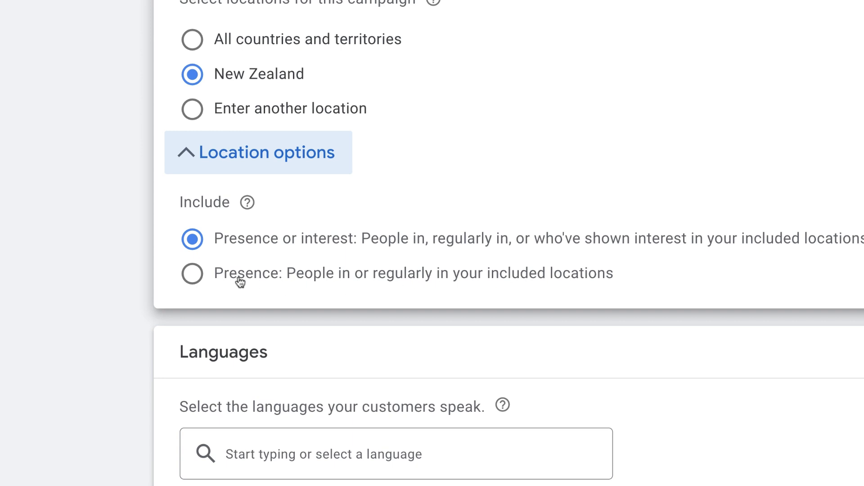
pyautogui.click(198, 280)
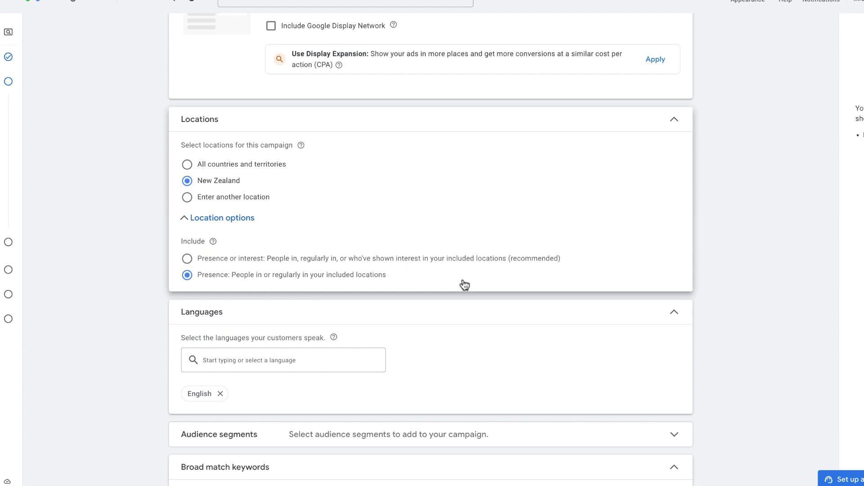
# Step: Turn off broad match keywords for the campaign so that keyword match types are used
pyautogui.scroll(-1, 465, 285)
pyautogui.scroll(-3, 465, 285)
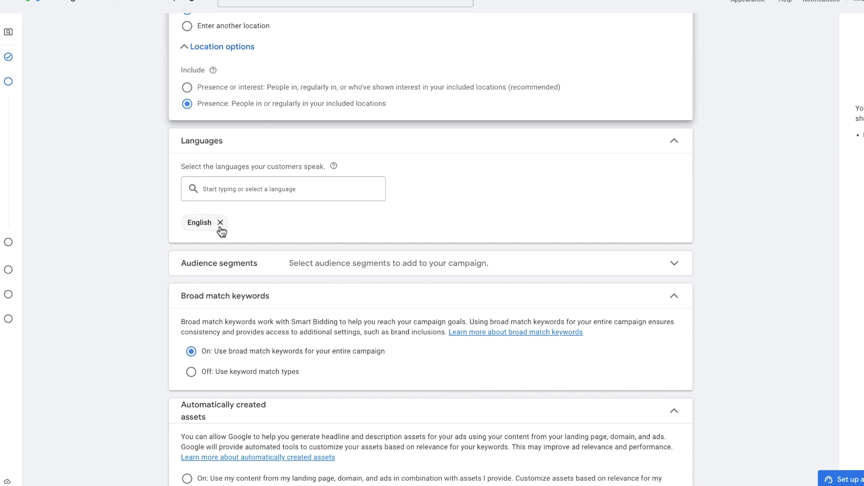
pyautogui.scroll(-3, 323, 232)
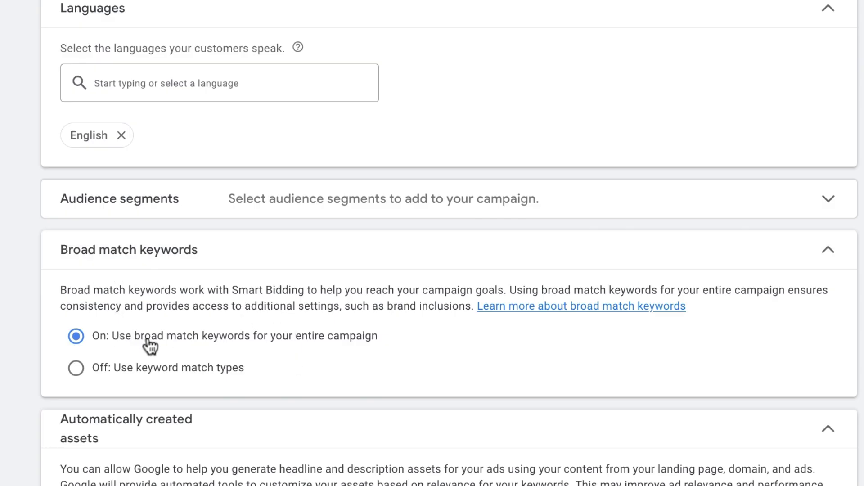
pyautogui.click(76, 369)
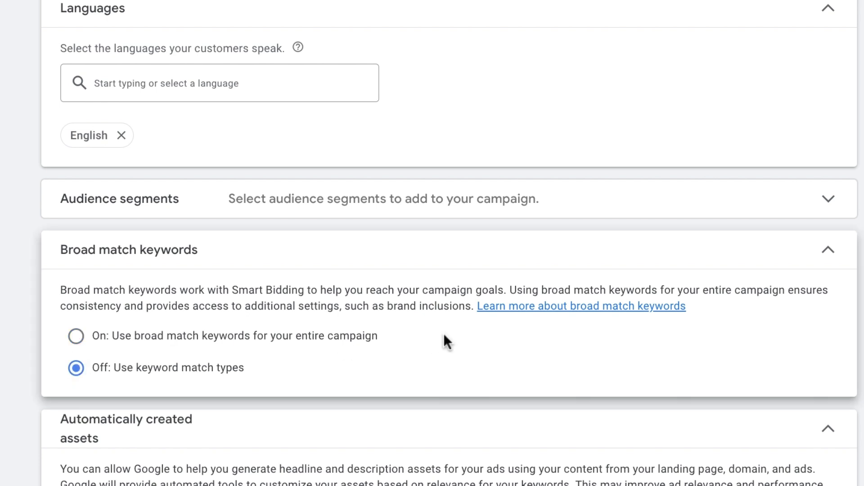
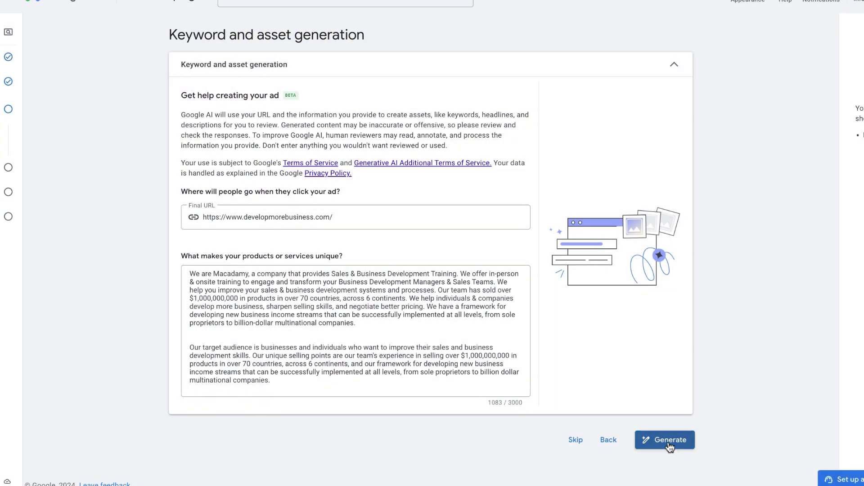
# Step: Generate the keywords and assets, then replace the suggested keywords with "sales training" and "business development" on separate lines
pyautogui.click(669, 446)
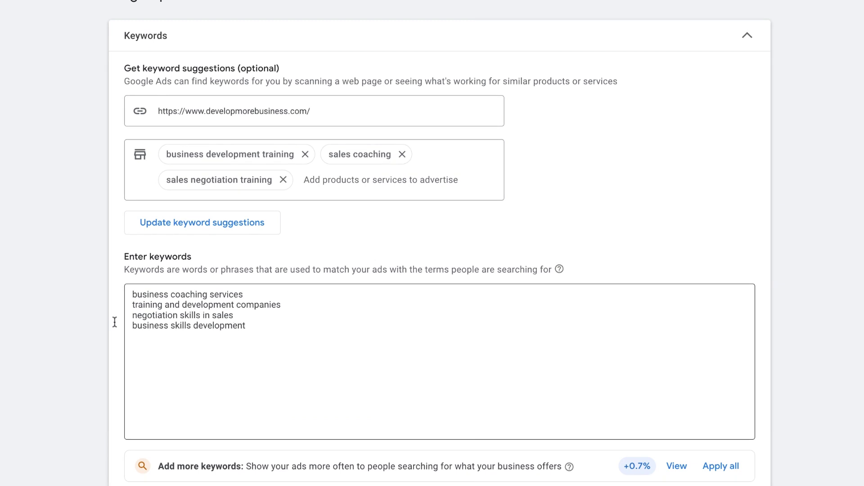
pyautogui.moveTo(246, 326); pyautogui.dragTo(132, 316)
pyautogui.hotkey('ctrl', 'a')
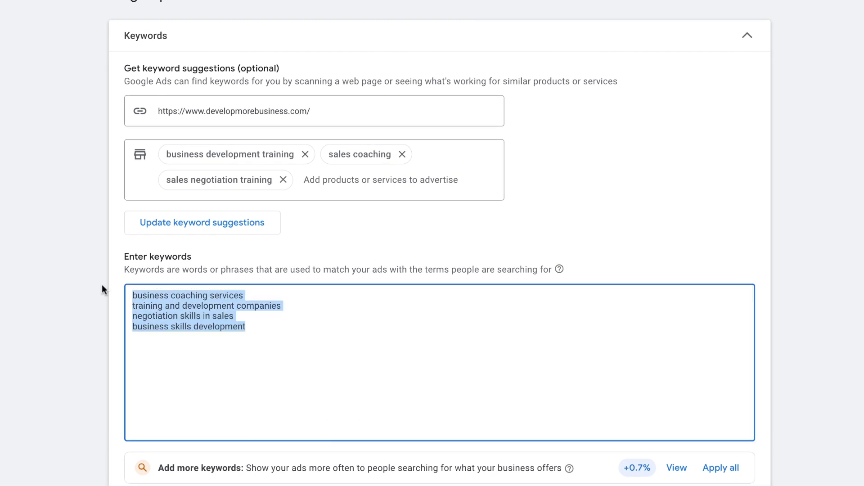
pyautogui.write('sales trai')
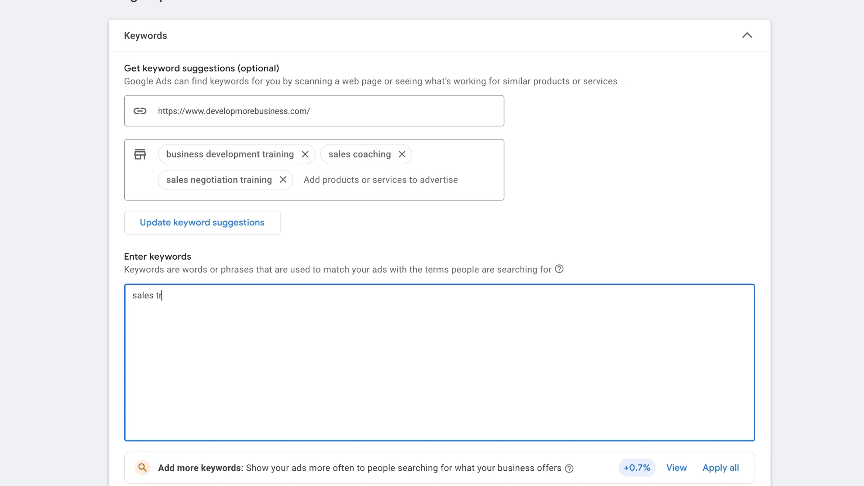
pyautogui.write('ning')
pyautogui.press('Return')
pyautogui.write('business development')
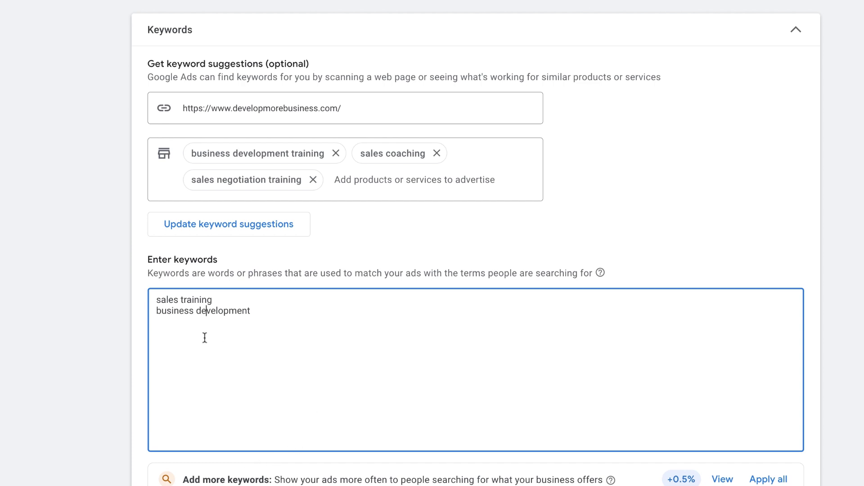
# Step: Enclose each of the keywords sales training and business development in square brackets
pyautogui.moveTo(167, 301)
pyautogui.mouseDown()
pyautogui.moveTo(226, 299)
pyautogui.moveTo(166, 311)
pyautogui.mouseUp()
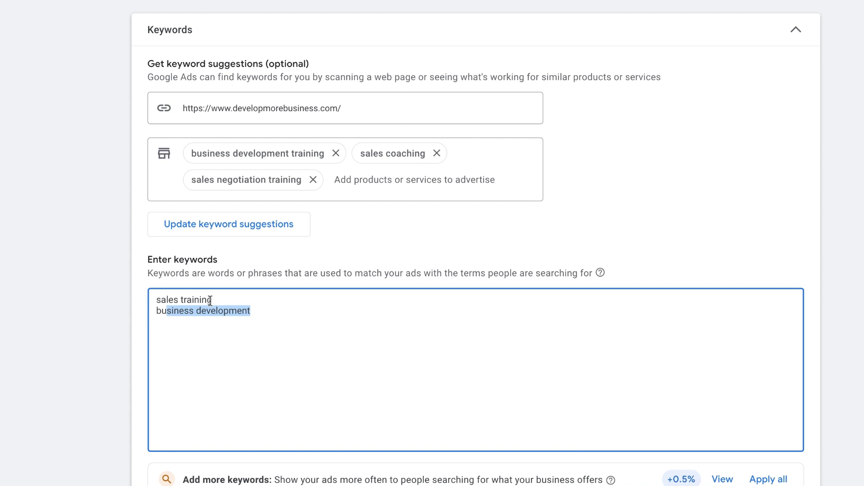
pyautogui.click(259, 313)
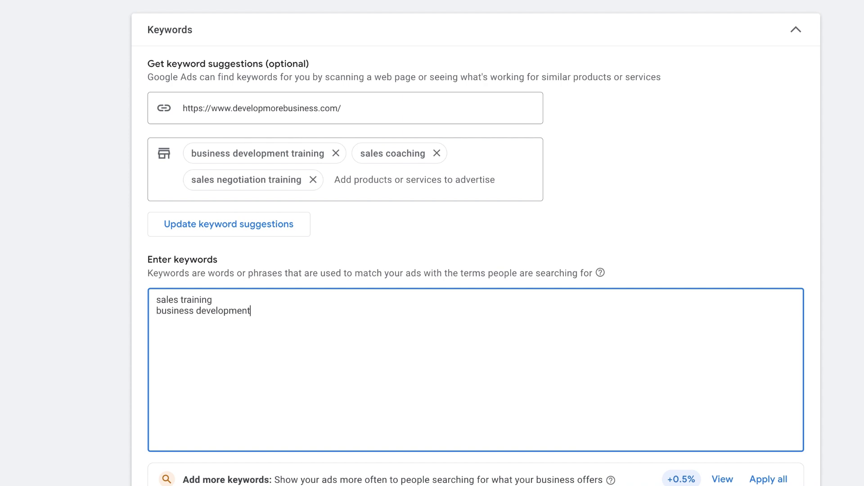
pyautogui.press('Home')
pyautogui.press('Up')
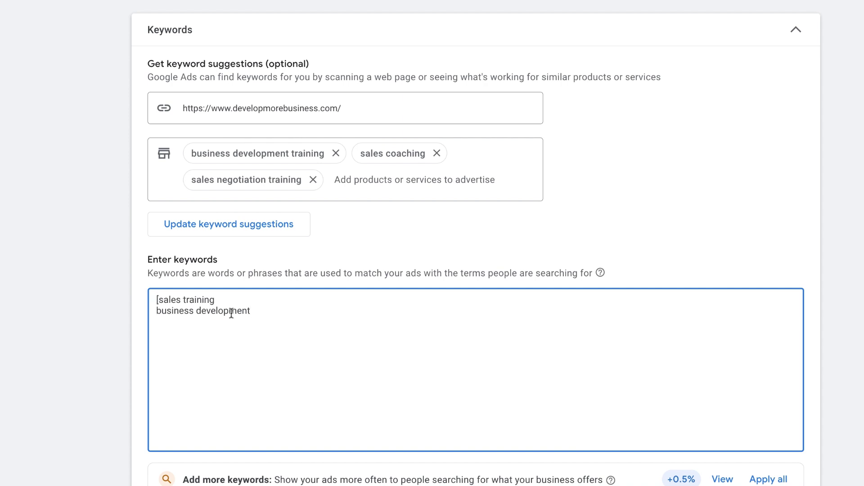
pyautogui.write(']')
pyautogui.click(165, 311)
pyautogui.write('[')
pyautogui.click(306, 319)
pyautogui.write(']')
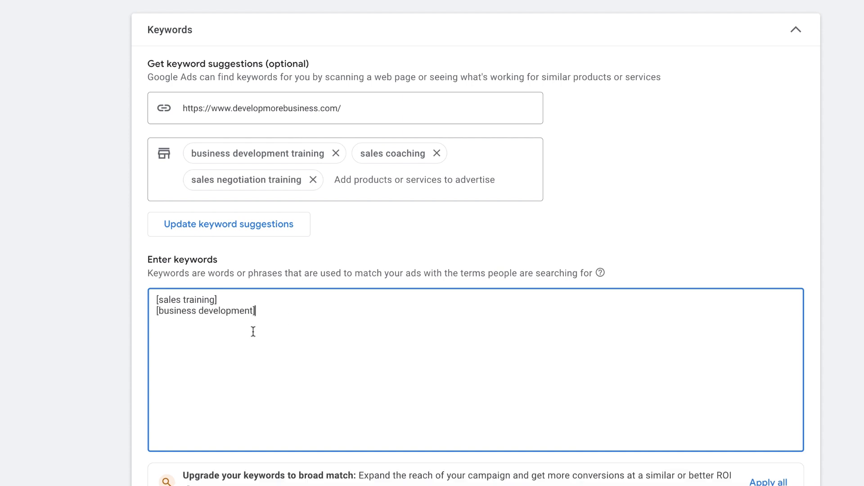
pyautogui.moveTo(192, 280); pyautogui.dragTo(99, 280)
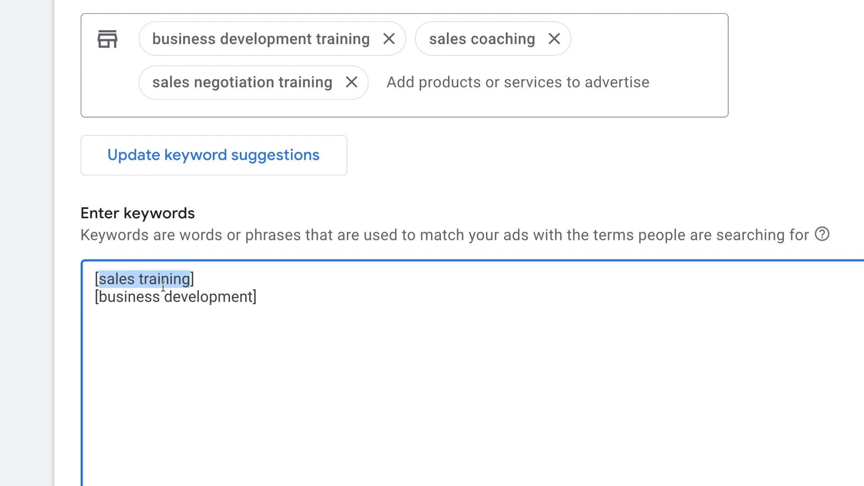
# Step: Replace the square brackets around the sales training keyword with double quotation marks
pyautogui.click(200, 296)
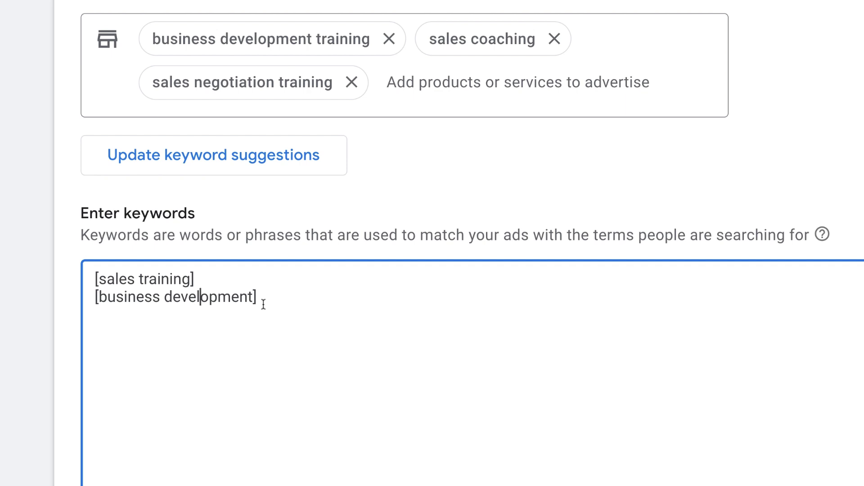
pyautogui.moveTo(258, 297); pyautogui.dragTo(95, 297)
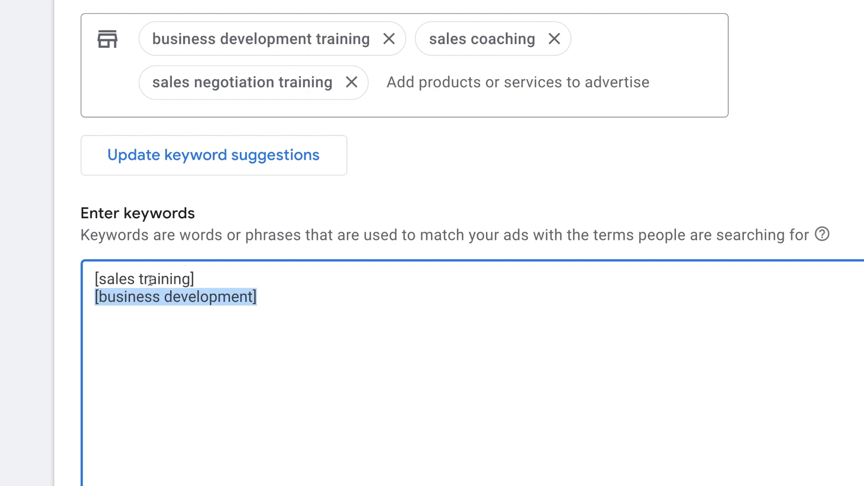
pyautogui.click(100, 297)
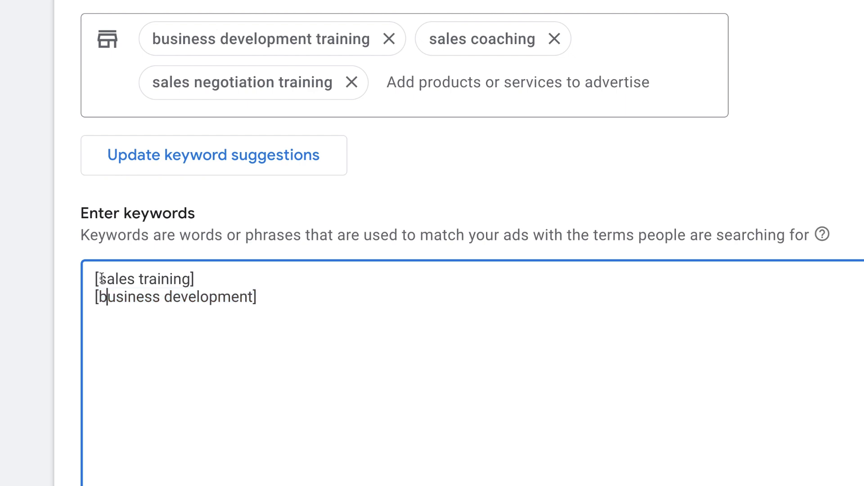
pyautogui.click(98, 279)
pyautogui.press('BackSpace')
pyautogui.write('"')
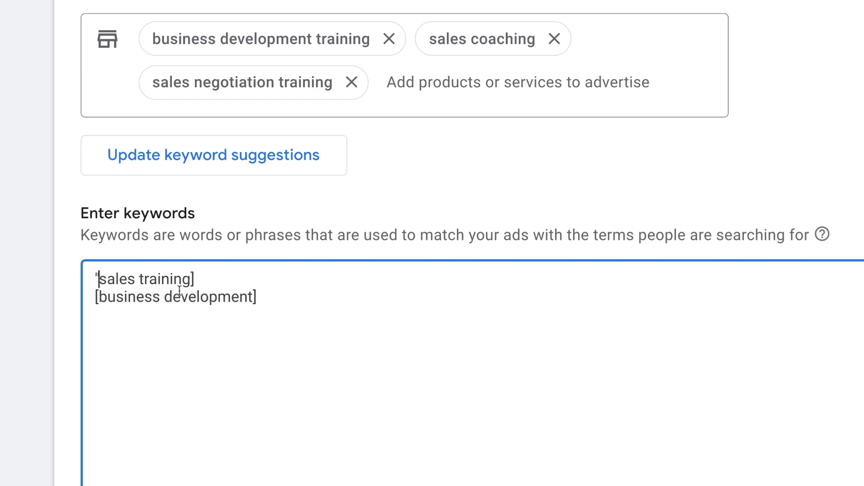
pyautogui.click(219, 282)
pyautogui.press('BackSpace')
pyautogui.write('"')
# Step: Replace the square brackets around the business development keyword with double quotation marks
pyautogui.click(100, 297)
pyautogui.press('BackSpace')
pyautogui.write('"')
pyautogui.click(272, 305)
pyautogui.press('BackSpace')
pyautogui.write('"')
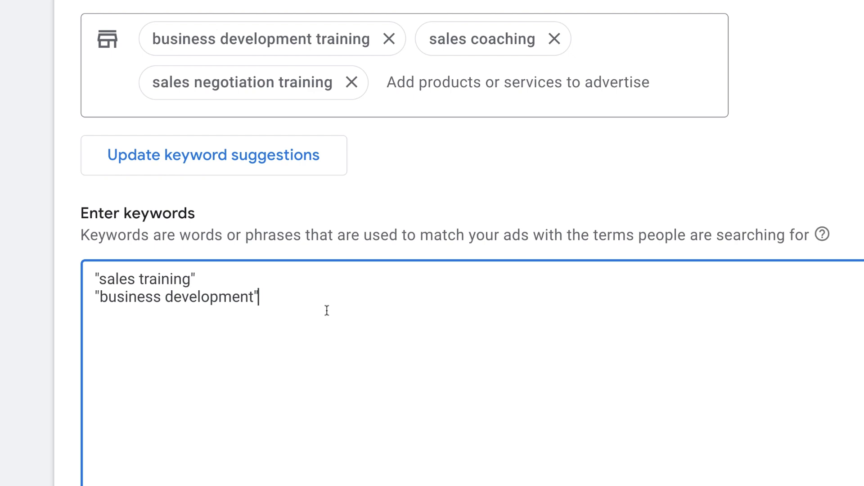
pyautogui.doubleClick(93, 280)
pyautogui.click(211, 283)
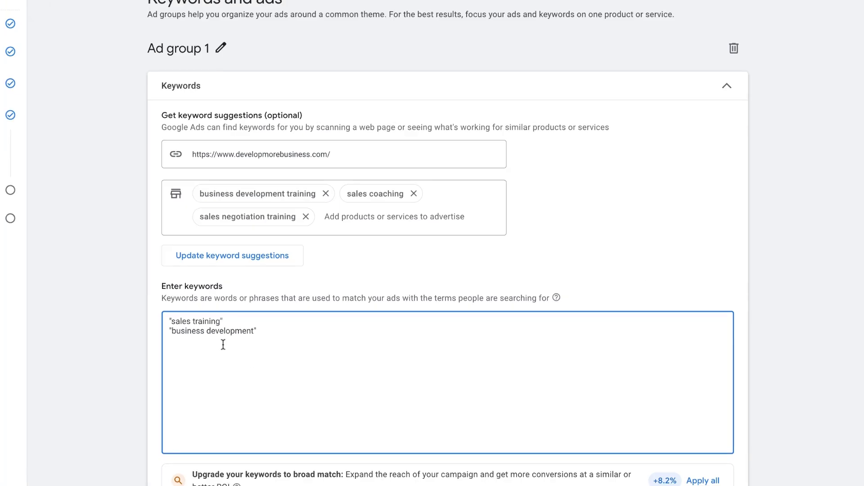
# Step: Pause the automatic rotation of the mobile ad preview and show the next ad combination
pyautogui.scroll(-1, 254, 403)
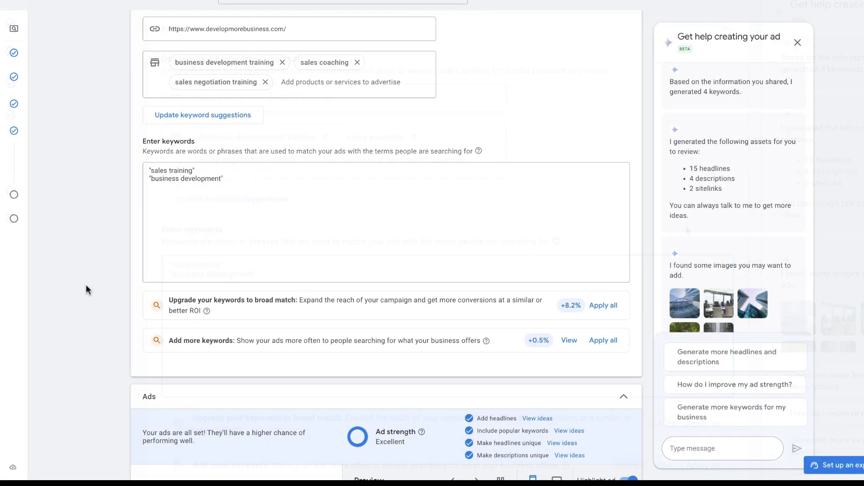
pyautogui.scroll(-6, 85, 285)
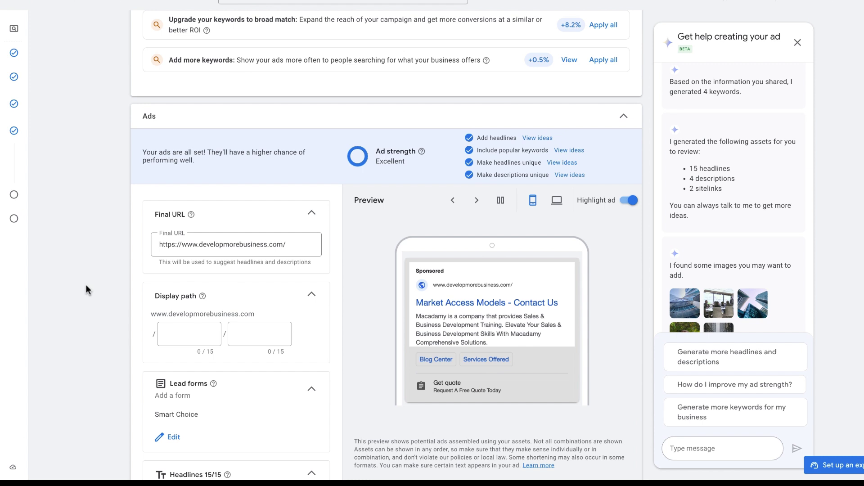
pyautogui.scroll(-2, 86, 287)
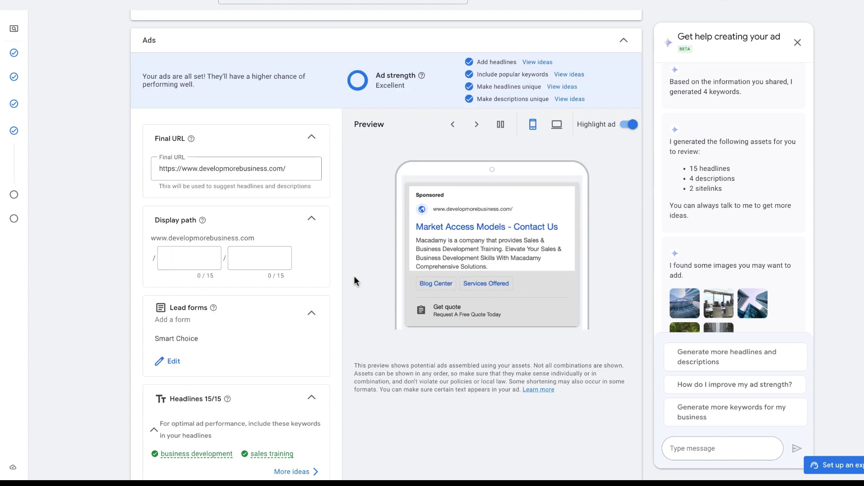
pyautogui.click(501, 124)
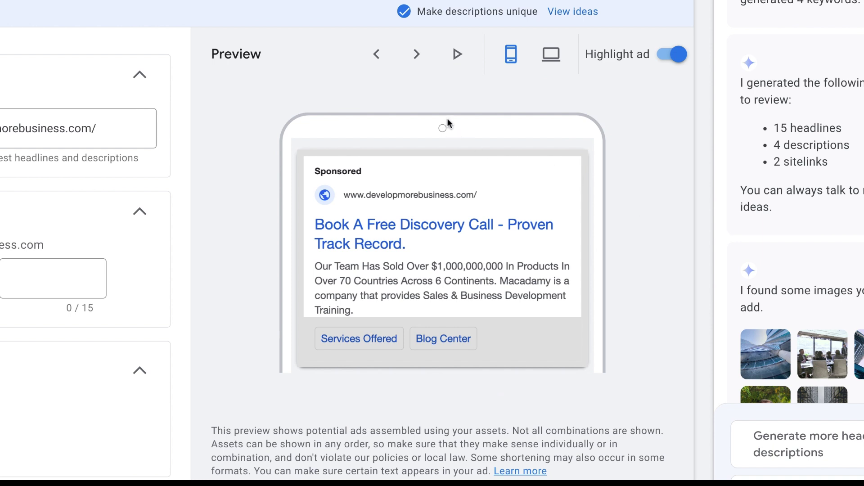
pyautogui.click(422, 62)
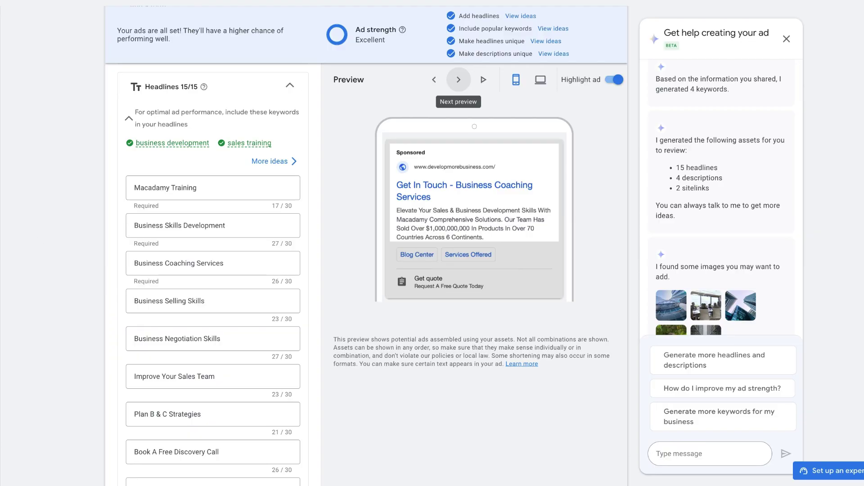
# Step: Review the ad's generated headlines and descriptions and compare them with the wording on the business website's home page
pyautogui.scroll(-3, 147, 237)
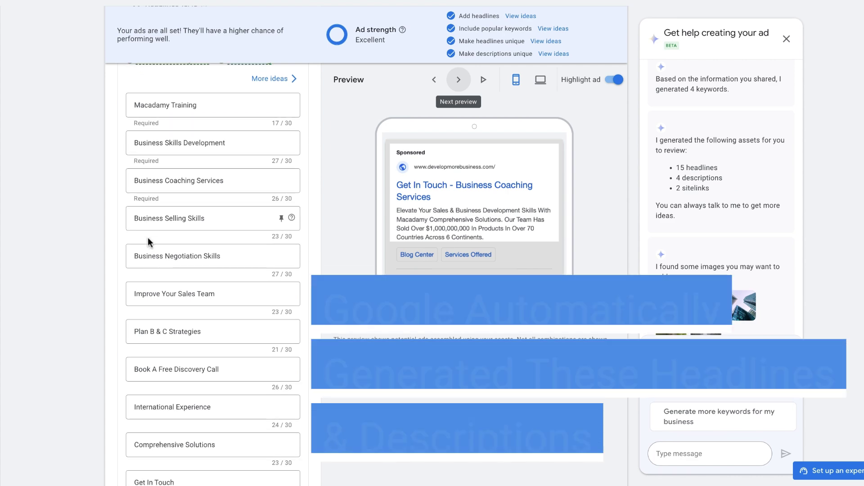
pyautogui.scroll(-8, 83, 247)
pyautogui.scroll(4, 83, 247)
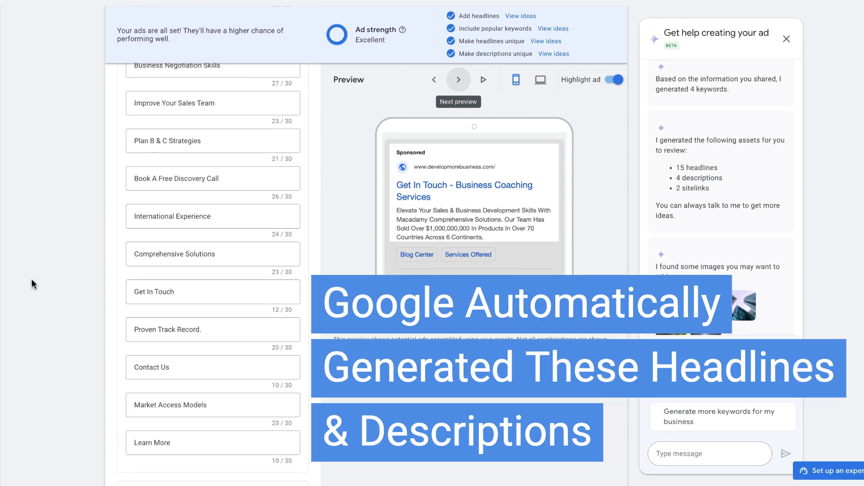
pyautogui.scroll(-2, 40, 292)
pyautogui.scroll(-5, 39, 290)
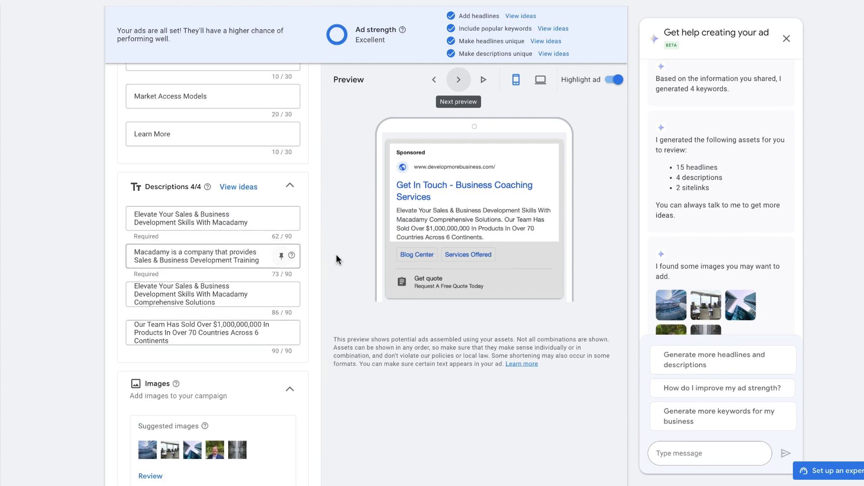
pyautogui.scroll(1, 89, 263)
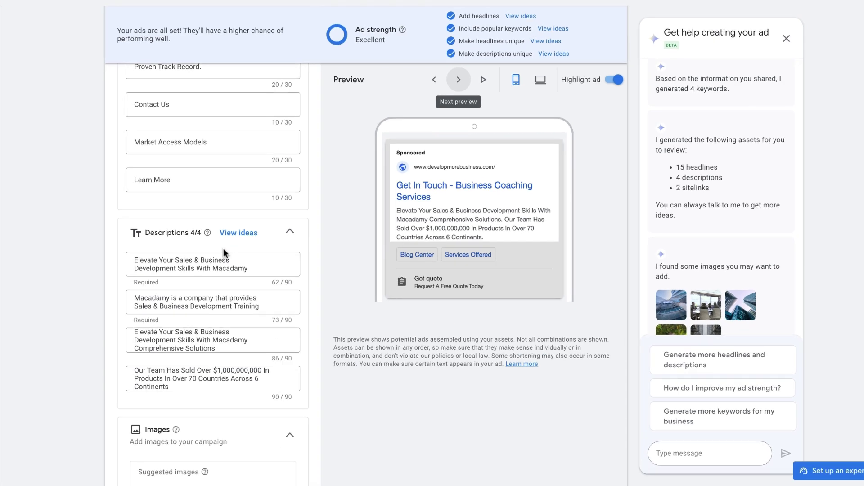
pyautogui.scroll(-1, 223, 248)
pyautogui.scroll(8, 215, 196)
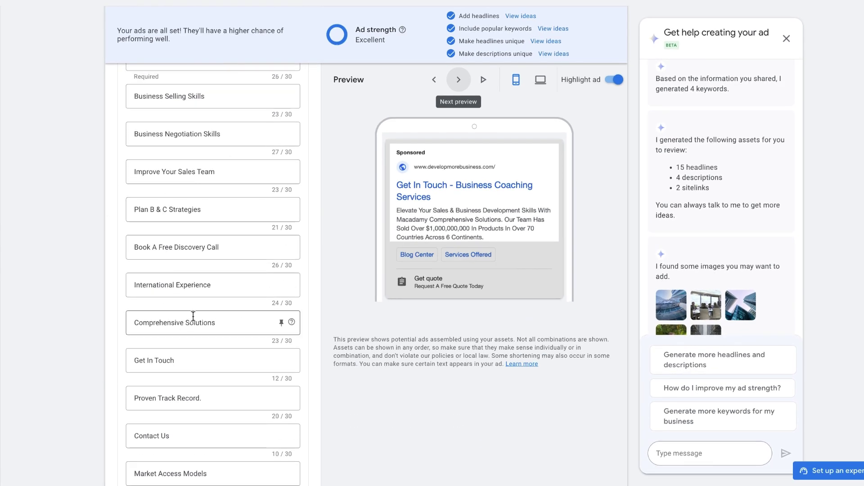
pyautogui.scroll(4, 198, 315)
pyautogui.scroll(-4, 199, 249)
pyautogui.scroll(-9, 199, 249)
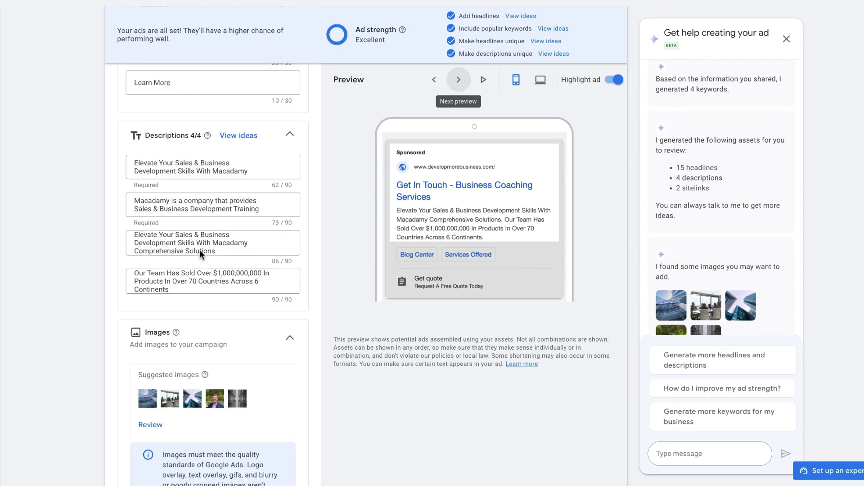
pyautogui.scroll(2, 200, 128)
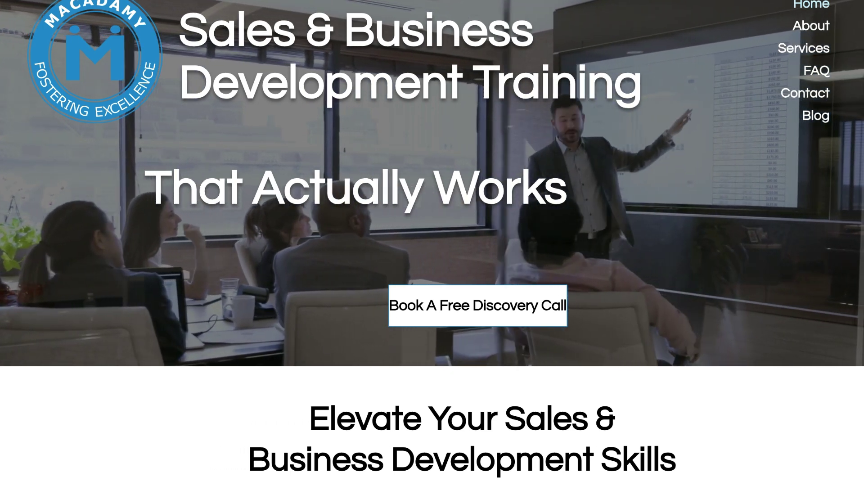
pyautogui.scroll(-3, 433, 243)
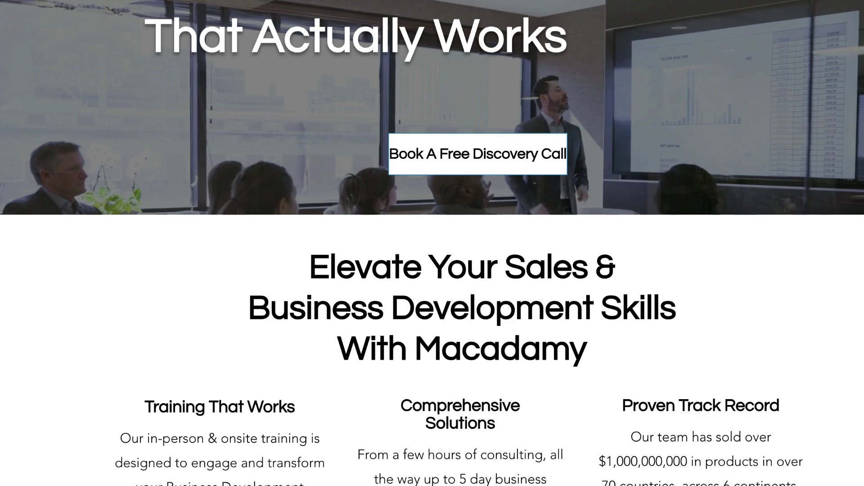
pyautogui.scroll(3, 433, 244)
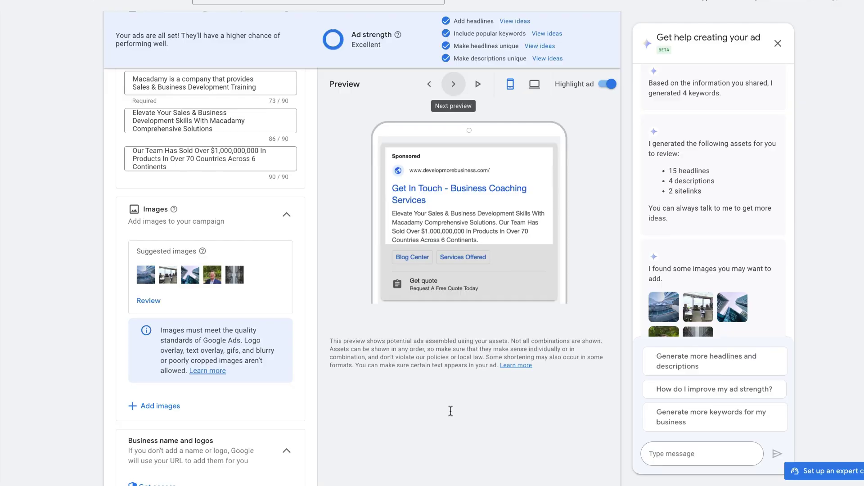
# Step: Add the suggested square portrait photo of the man in a suit to the campaign images and check it in the ad preview
pyautogui.scroll(-1, 312, 322)
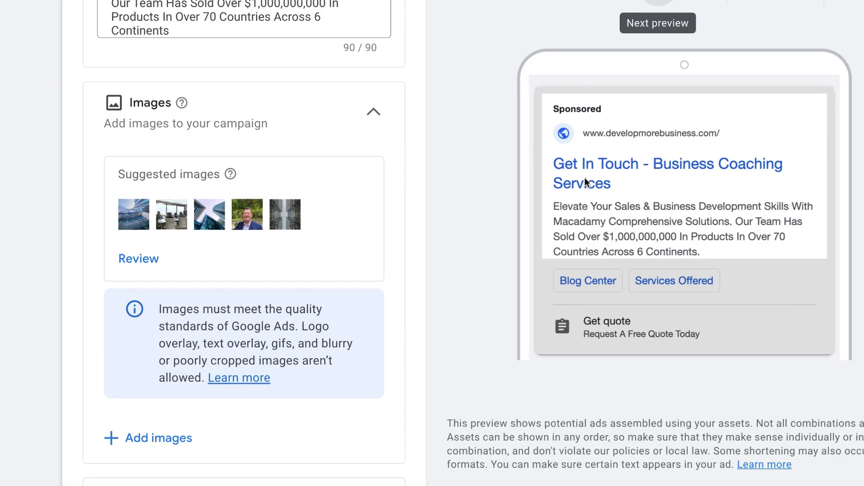
pyautogui.click(698, 23)
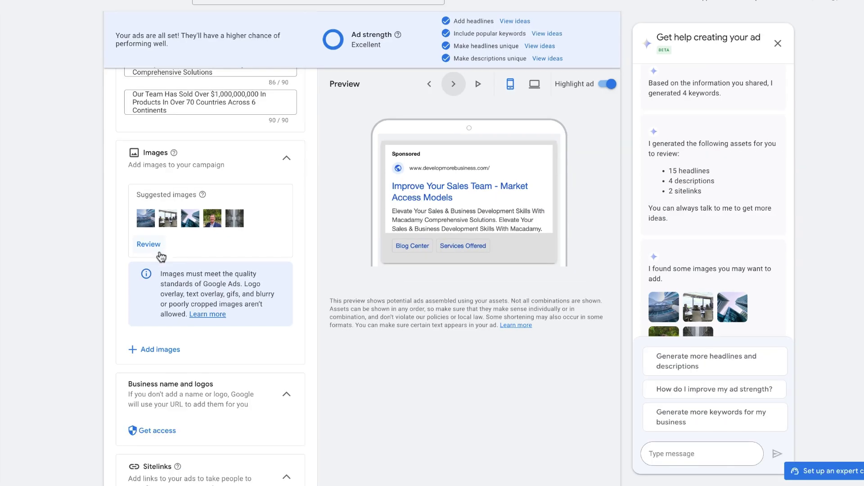
pyautogui.click(153, 355)
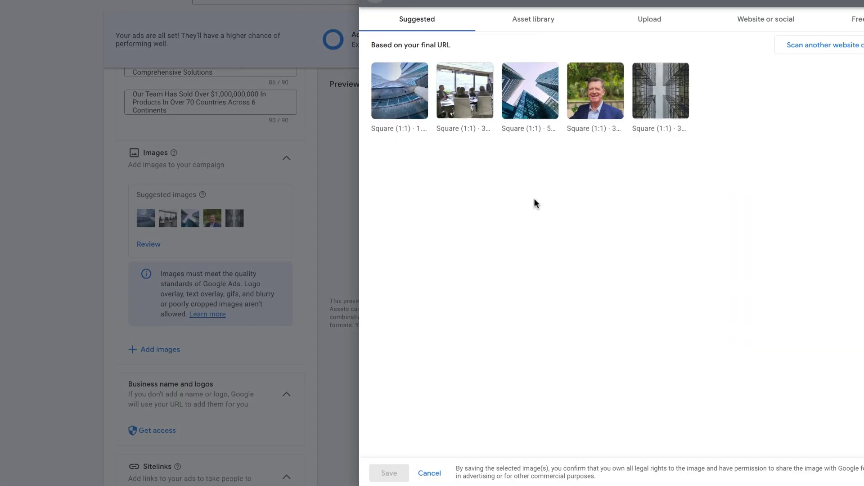
pyautogui.click(588, 81)
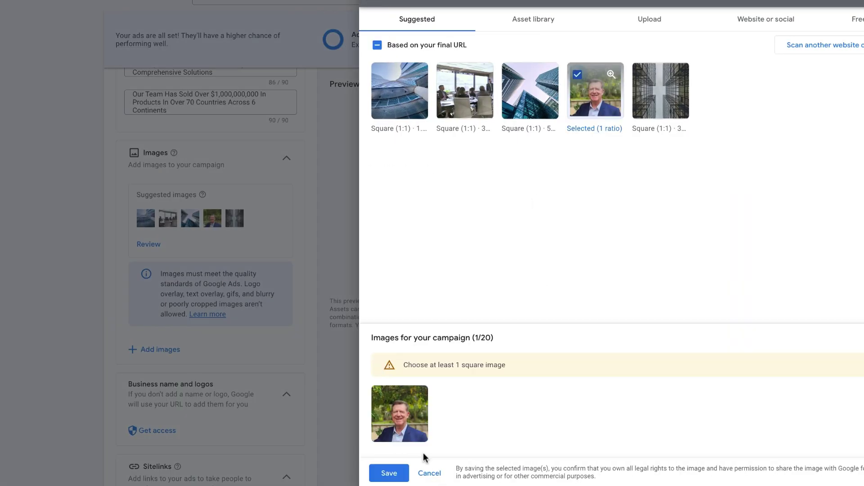
pyautogui.click(390, 474)
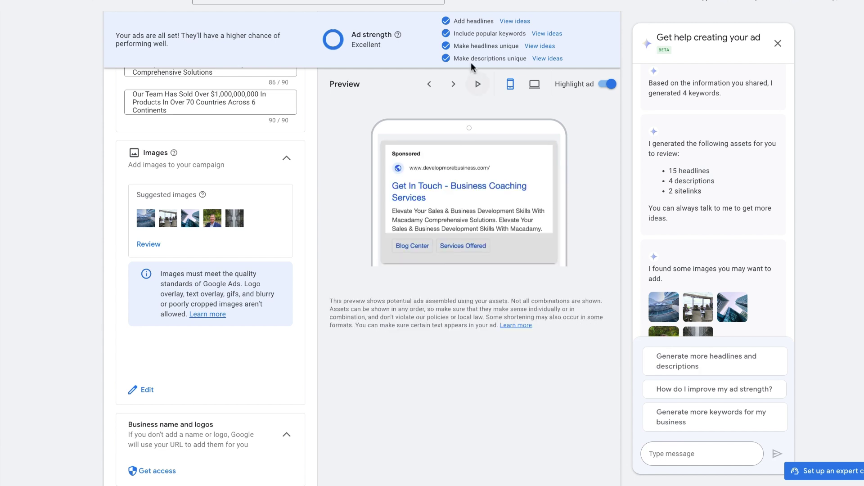
pyautogui.click(455, 85)
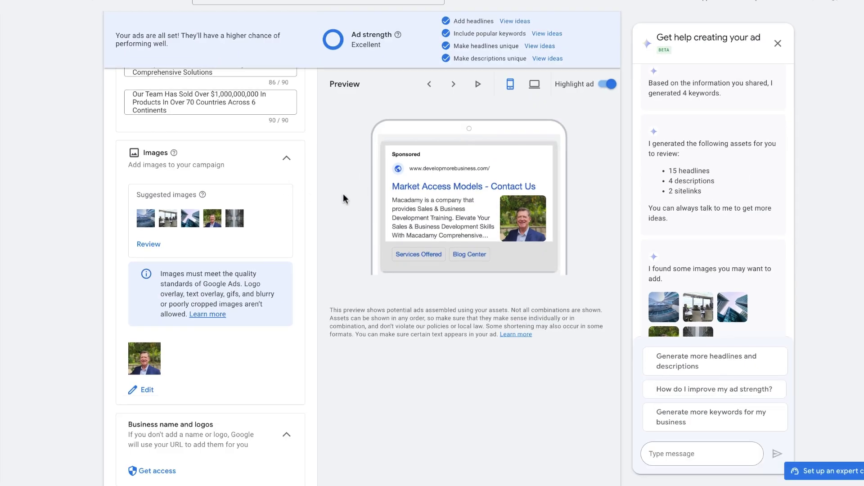
# Step: Examine the ad's sitelinks and callouts, and check the website address used for keyword suggestions against the ad's final URL
pyautogui.scroll(-5, 336, 205)
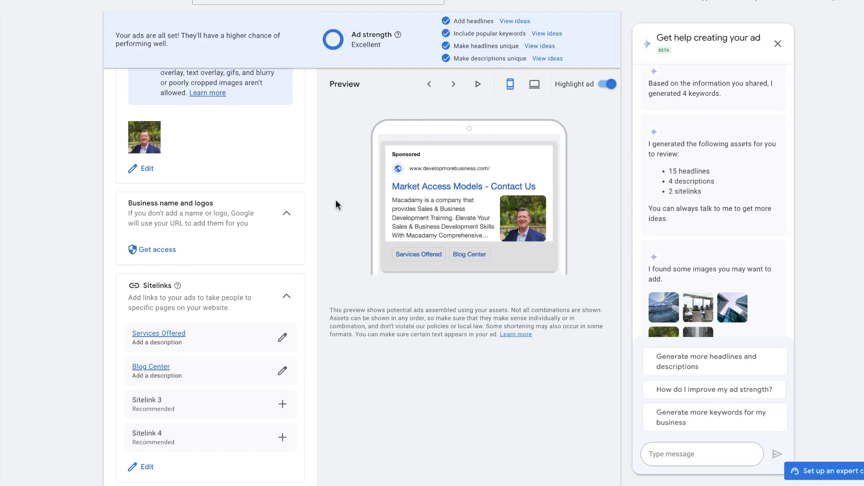
pyautogui.scroll(-2, 291, 235)
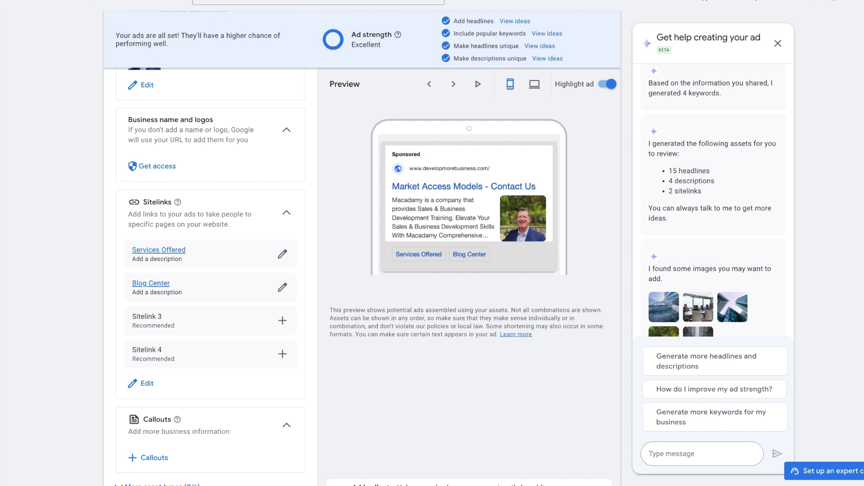
pyautogui.scroll(-3, 279, 274)
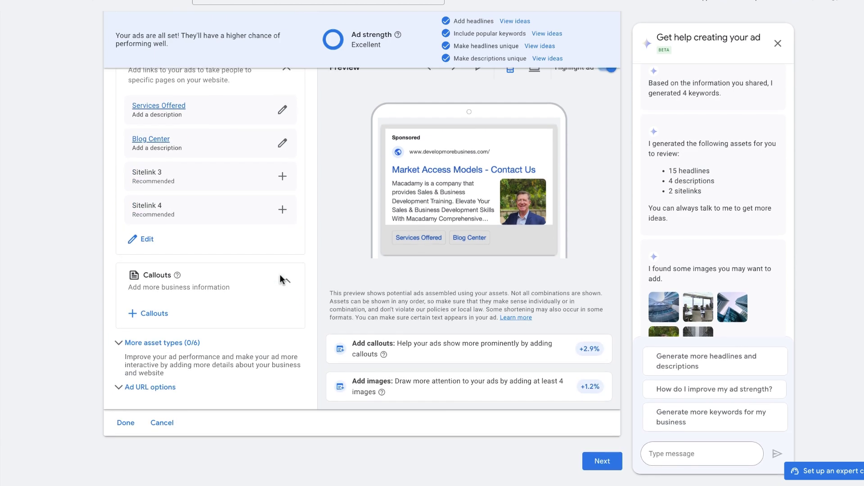
pyautogui.scroll(10, 330, 262)
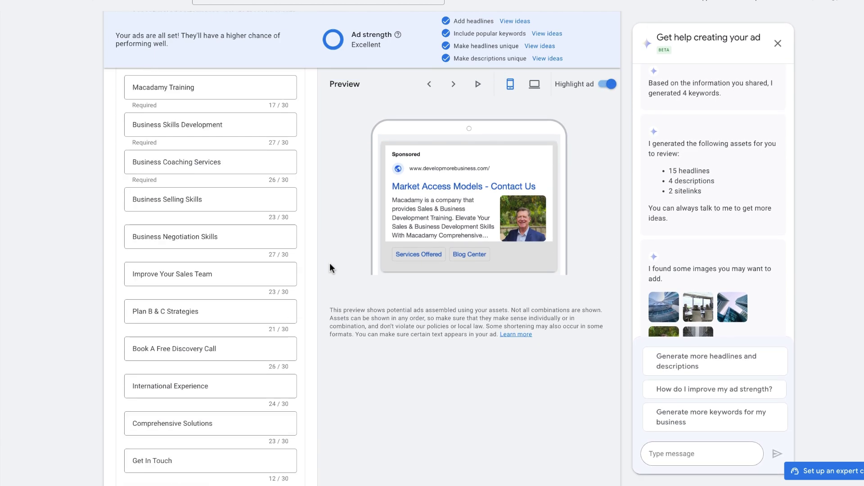
pyautogui.scroll(15, 329, 263)
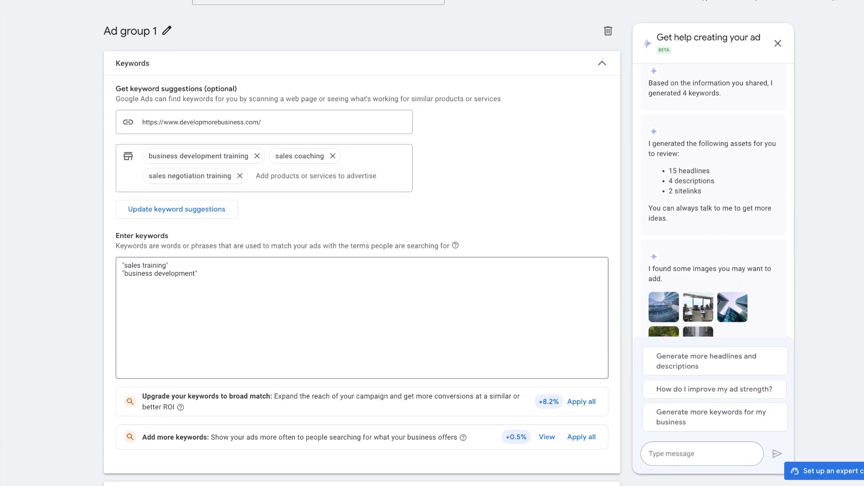
pyautogui.click(247, 124)
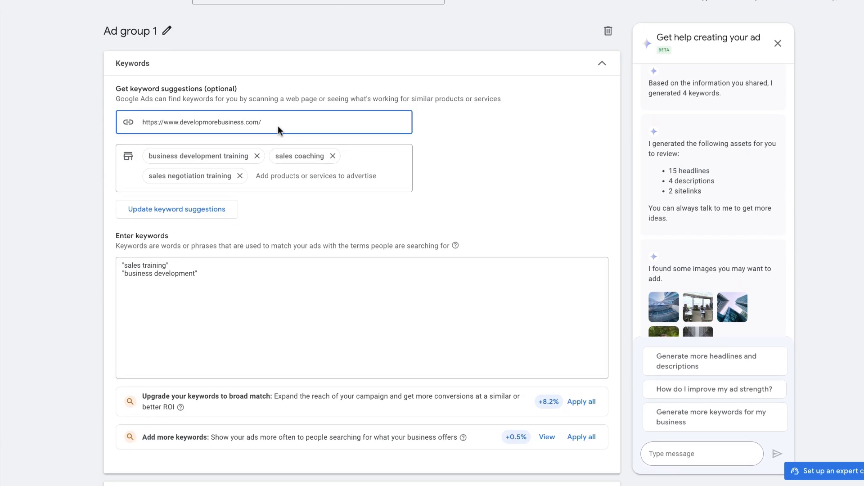
pyautogui.moveTo(259, 122); pyautogui.dragTo(277, 123)
pyautogui.moveTo(217, 124); pyautogui.dragTo(147, 124)
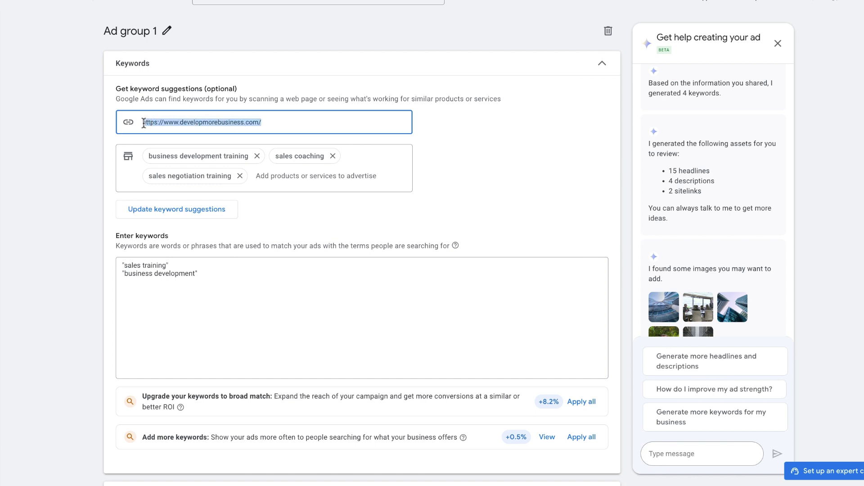
pyautogui.scroll(-8, 239, 188)
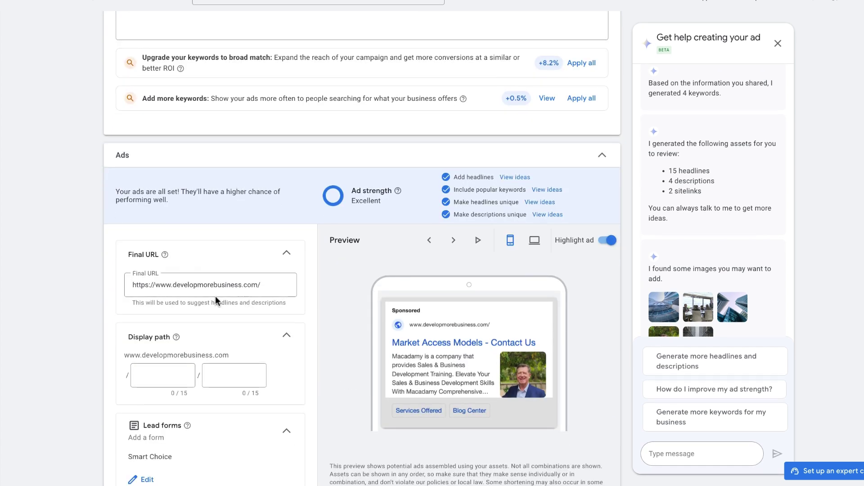
pyautogui.click(172, 284)
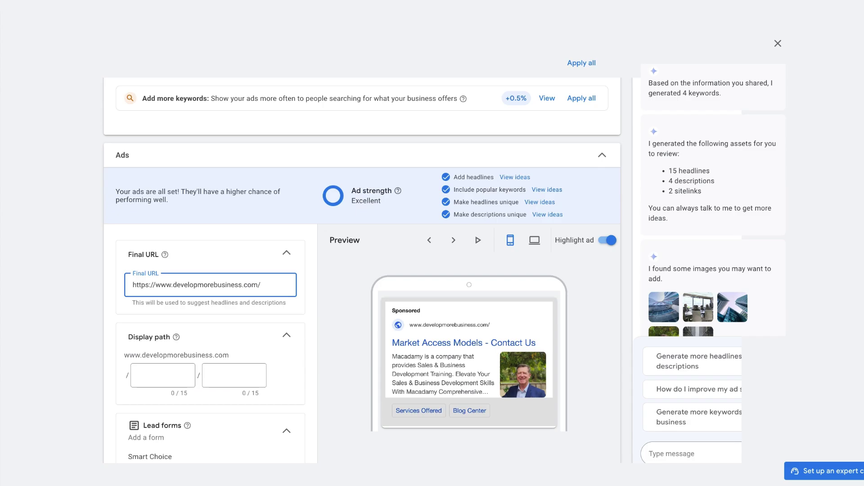
# Step: Finish the keywords and ads setup without adding further assets and continue to the campaign budget
pyautogui.scroll(-3, 101, 315)
pyautogui.scroll(-20, 210, 270)
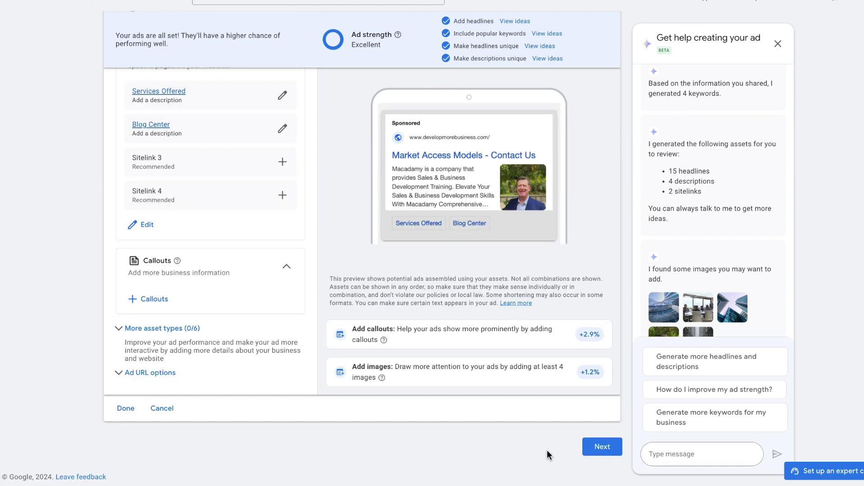
pyautogui.click(601, 448)
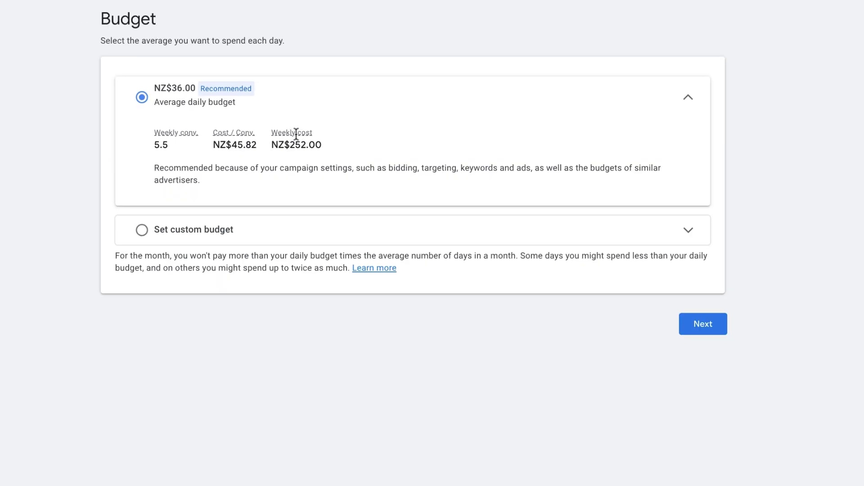
# Step: Set a custom average daily budget of NZ$30.00 for the campaign and continue to the final review
pyautogui.moveTo(297, 133)
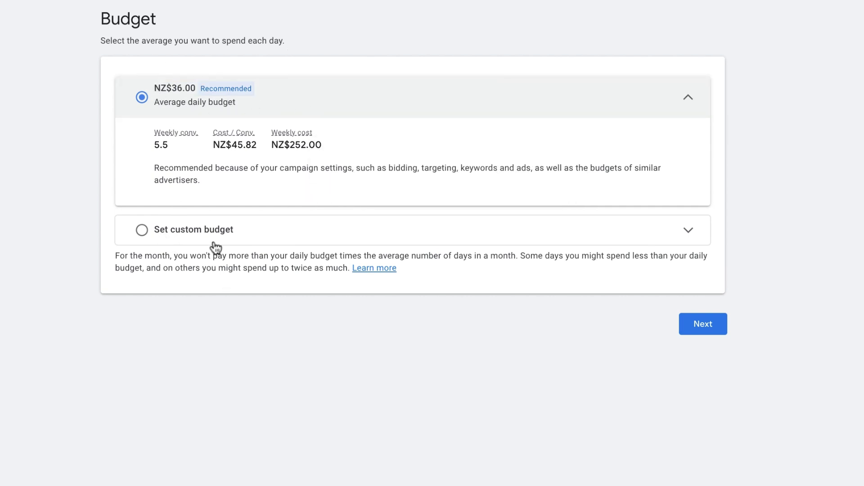
pyautogui.click(142, 232)
pyautogui.moveTo(227, 174); pyautogui.dragTo(174, 174)
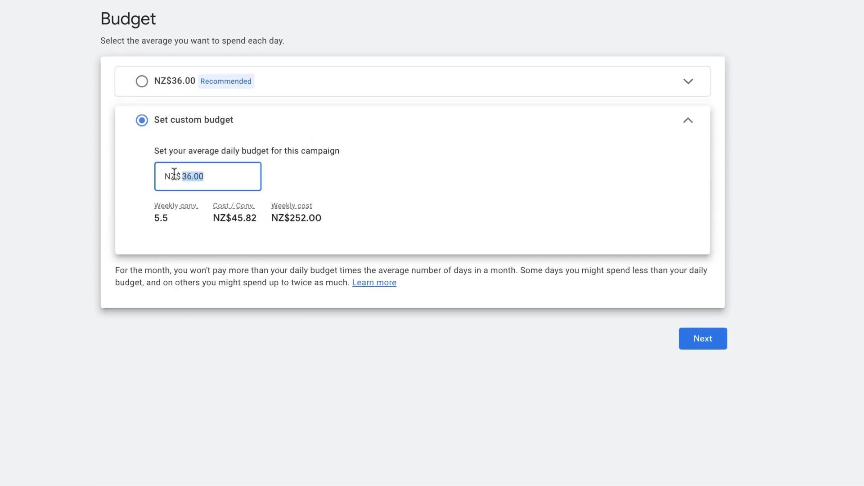
pyautogui.write('30')
pyautogui.click(755, 208)
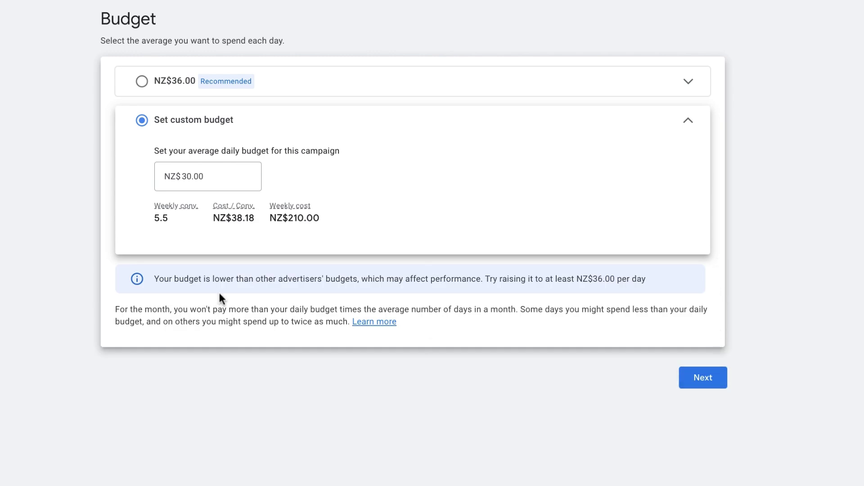
pyautogui.click(711, 383)
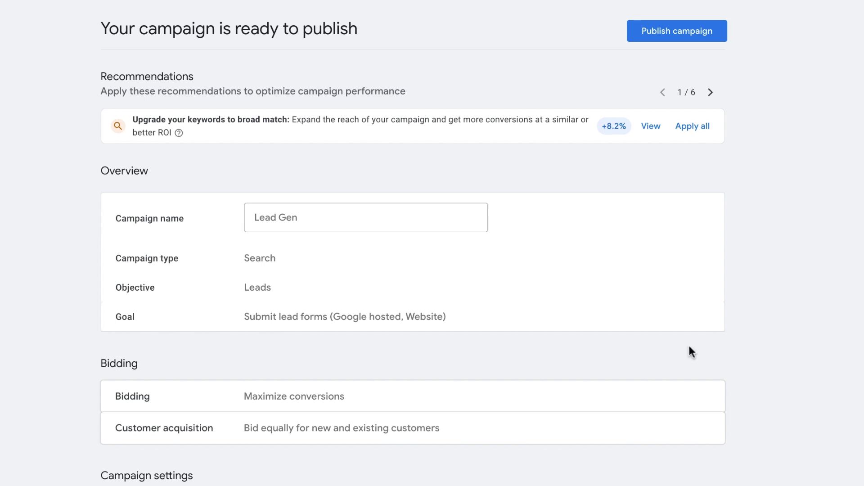
# Step: Publish the Lead Gen search campaign without applying the optimization recommendations
pyautogui.click(720, 36)
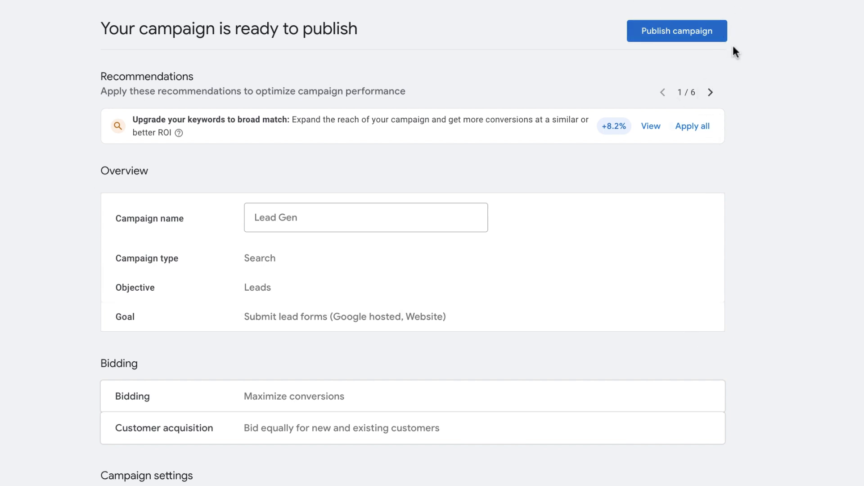
pyautogui.click(690, 37)
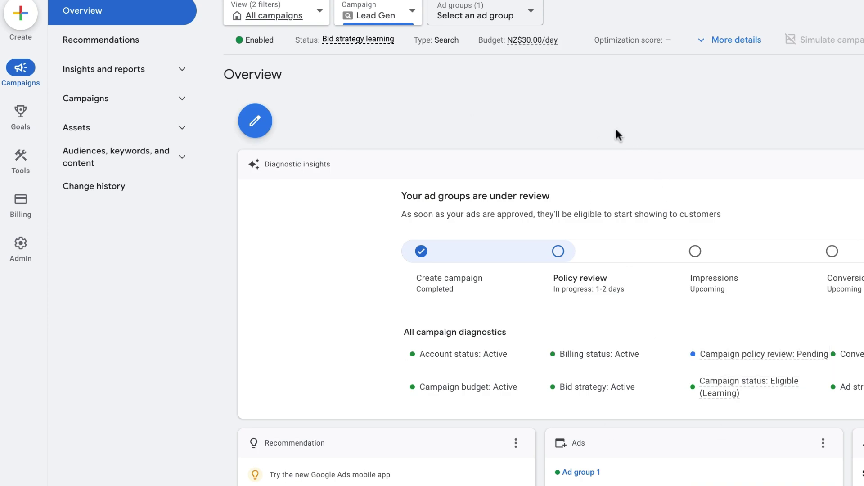
# Step: Expand the Campaigns section to show the pages for campaigns, ad groups, ads and experiments
pyautogui.click(183, 100)
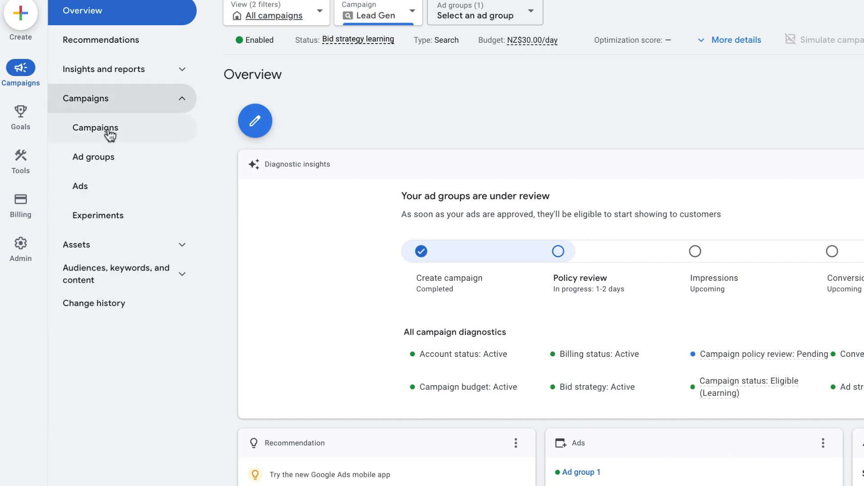